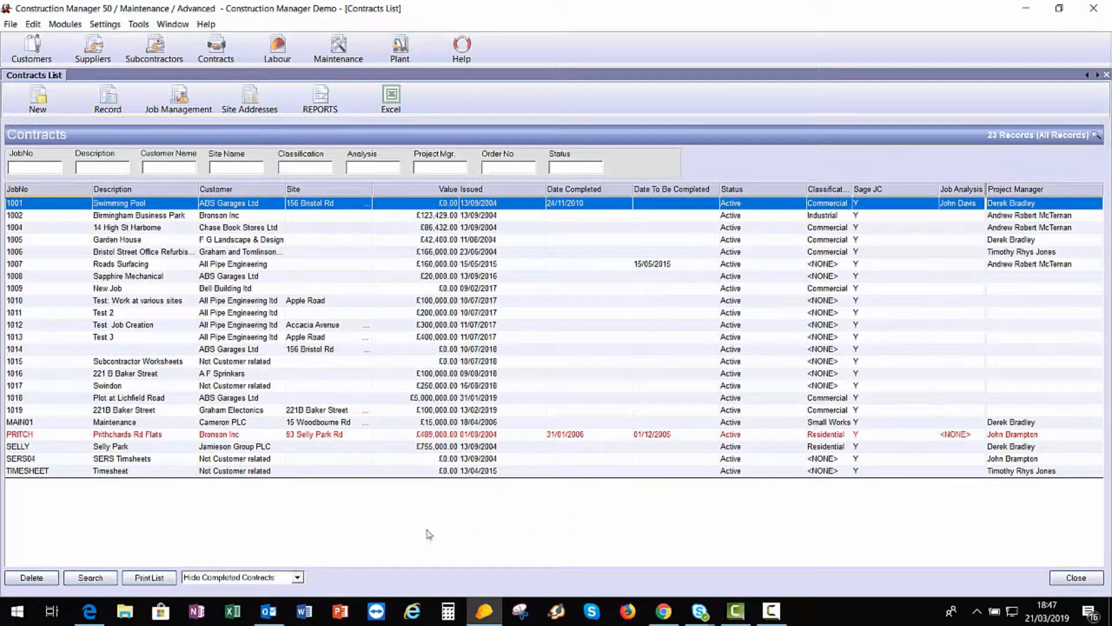
Step: Create a new contract record and give it job number 999
click(28, 94)
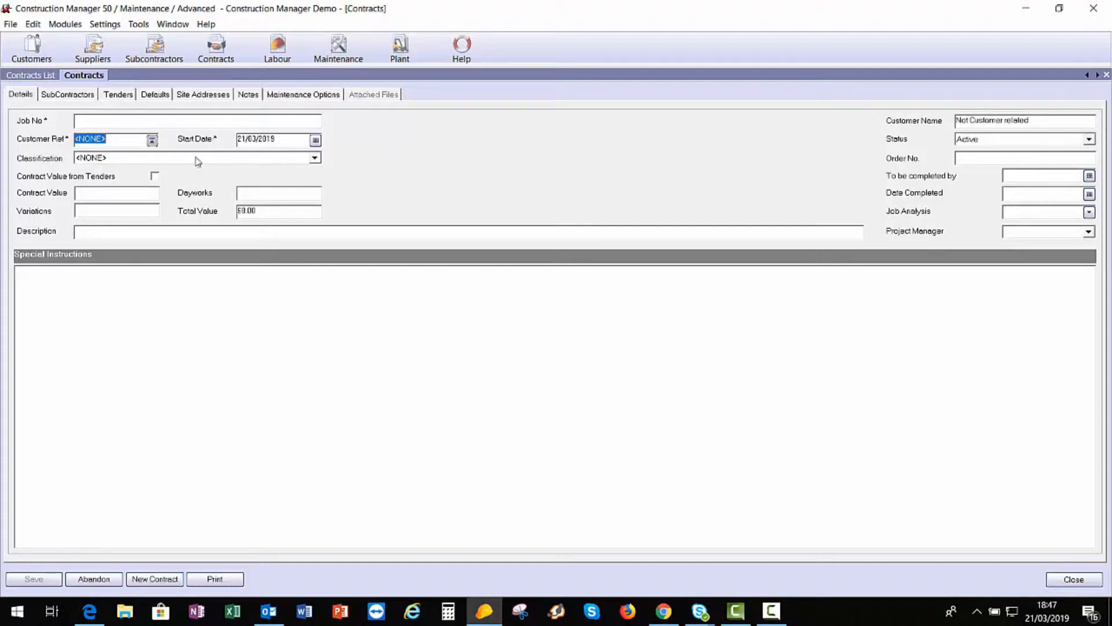
click(95, 122)
text(999)
Step: Find Cameron PLC in the customer lookup by filtering the description on "camer" and assign it as the contract's customer
click(152, 141)
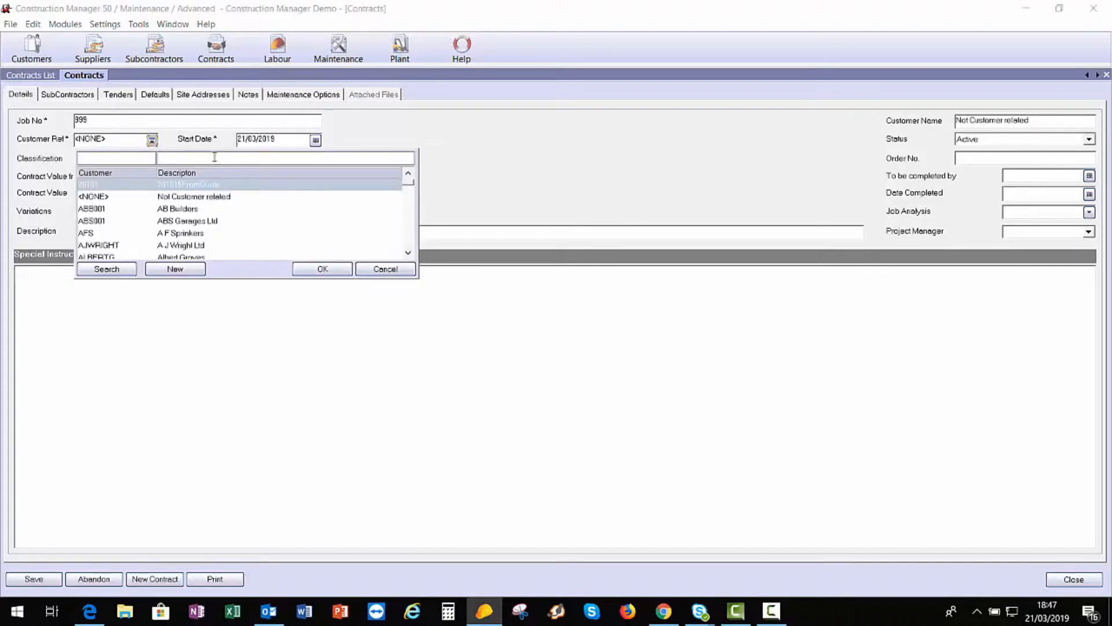
scroll(221, 215, down, 1)
scroll(221, 218, down, 7)
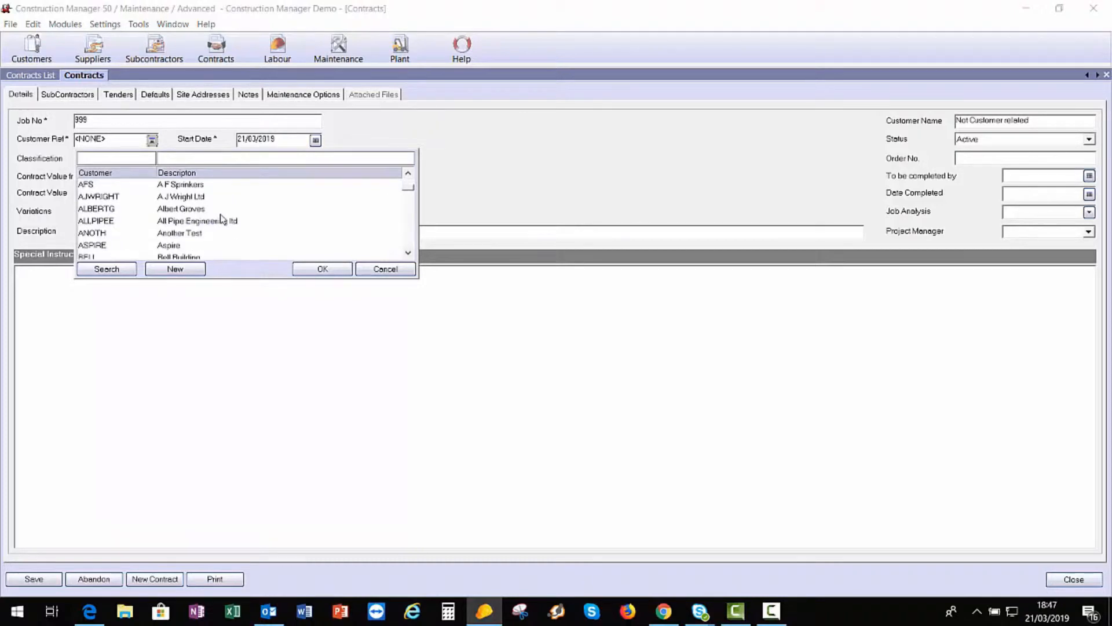
scroll(220, 219, down, 3)
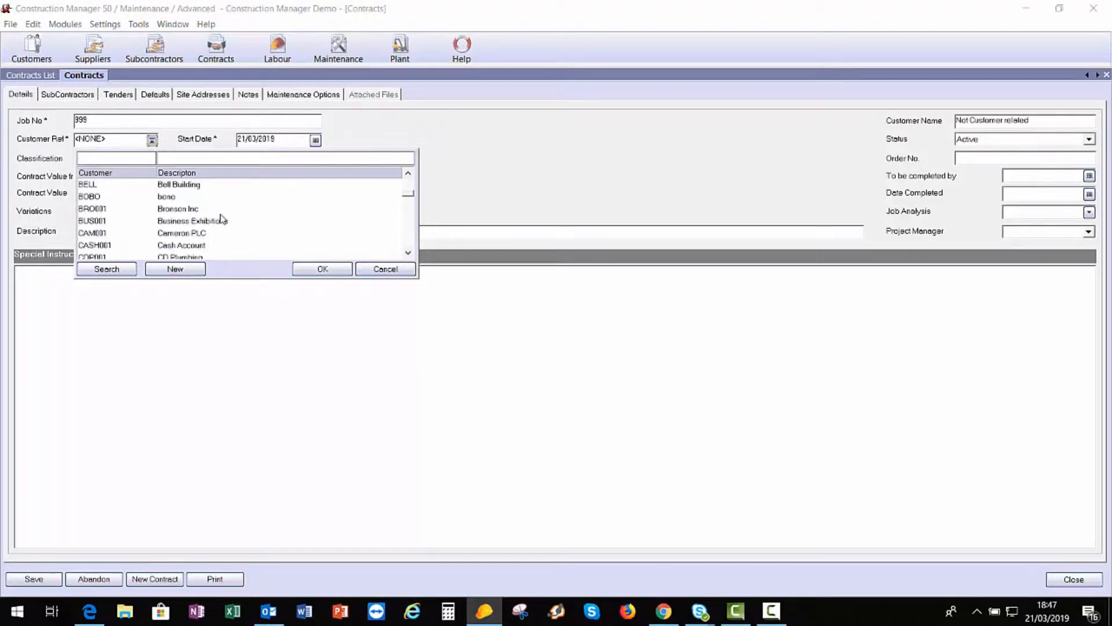
click(197, 220)
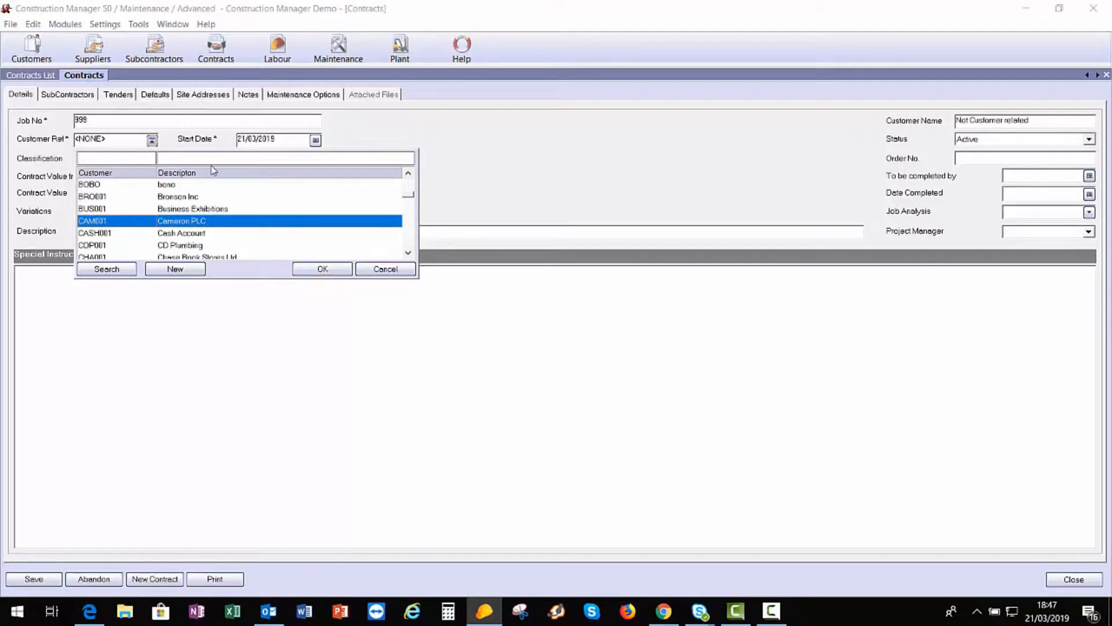
click(180, 159)
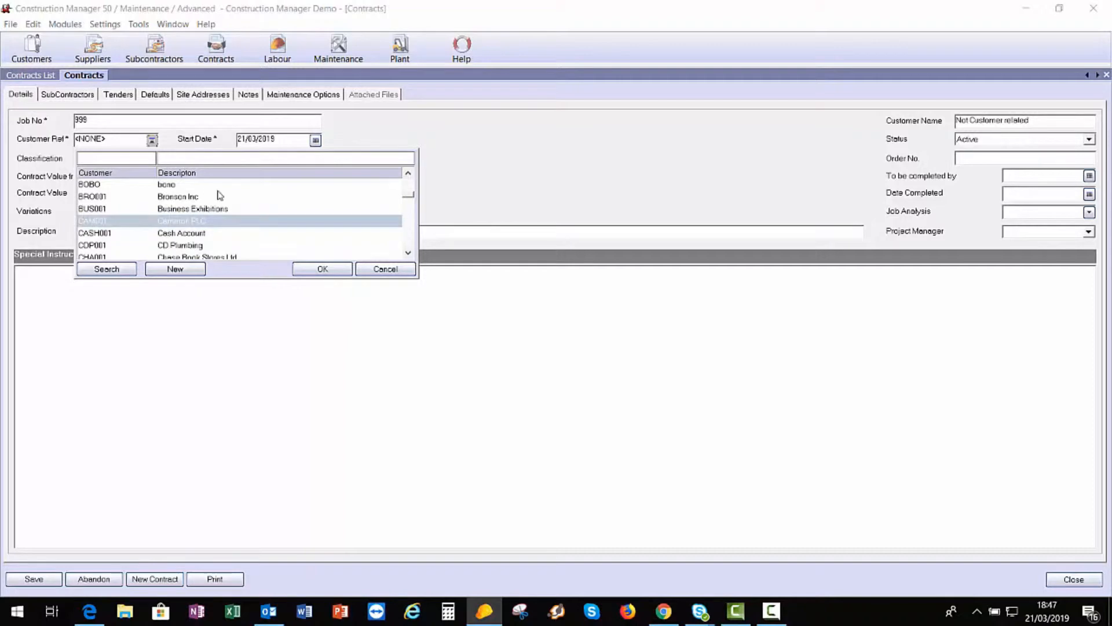
text(camer)
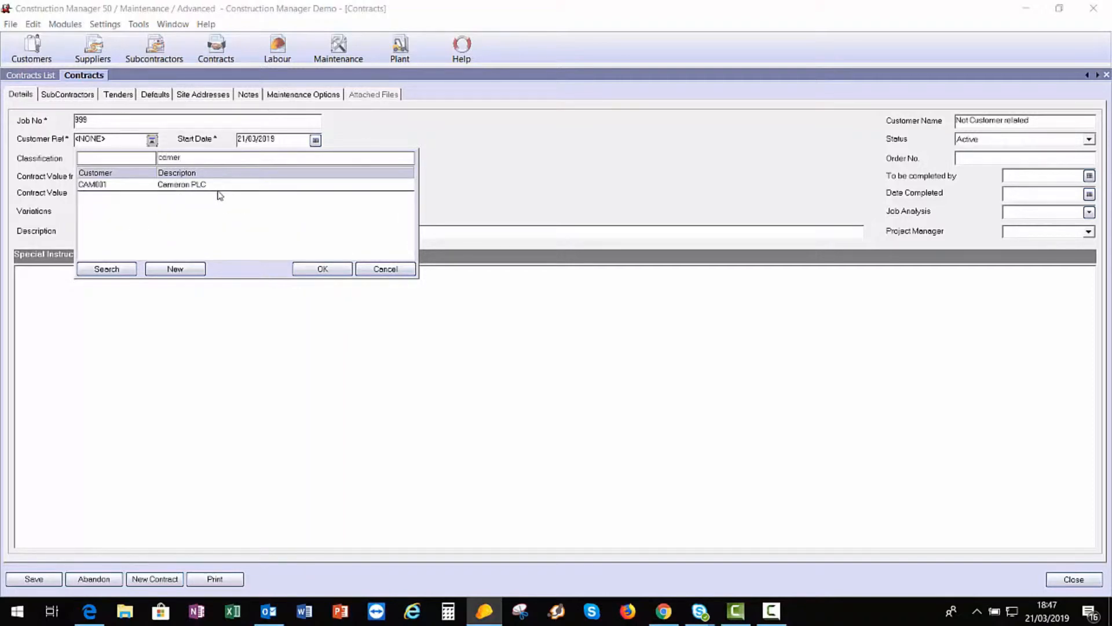
click(184, 186)
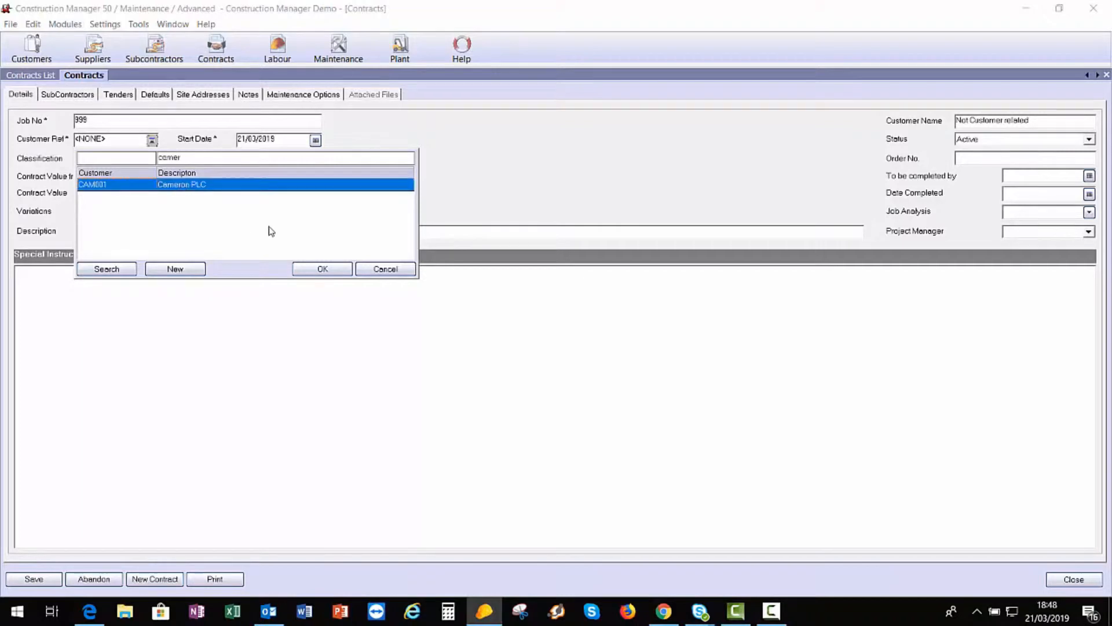
click(305, 270)
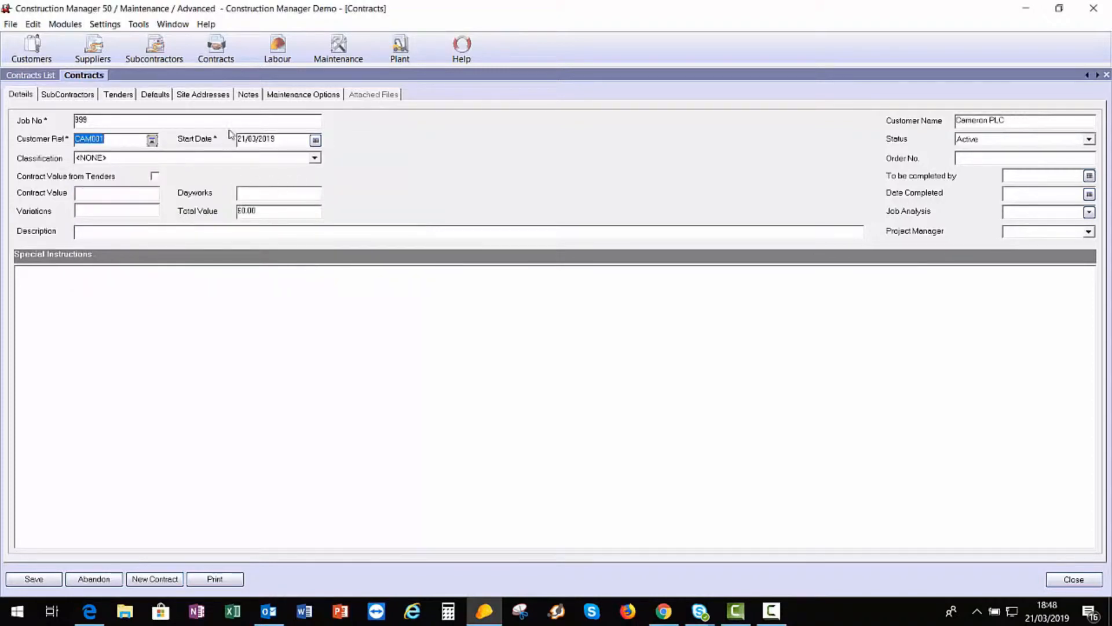
Step: Classify the contract as Commercial and set its contract value to 100,000
click(291, 141)
click(122, 160)
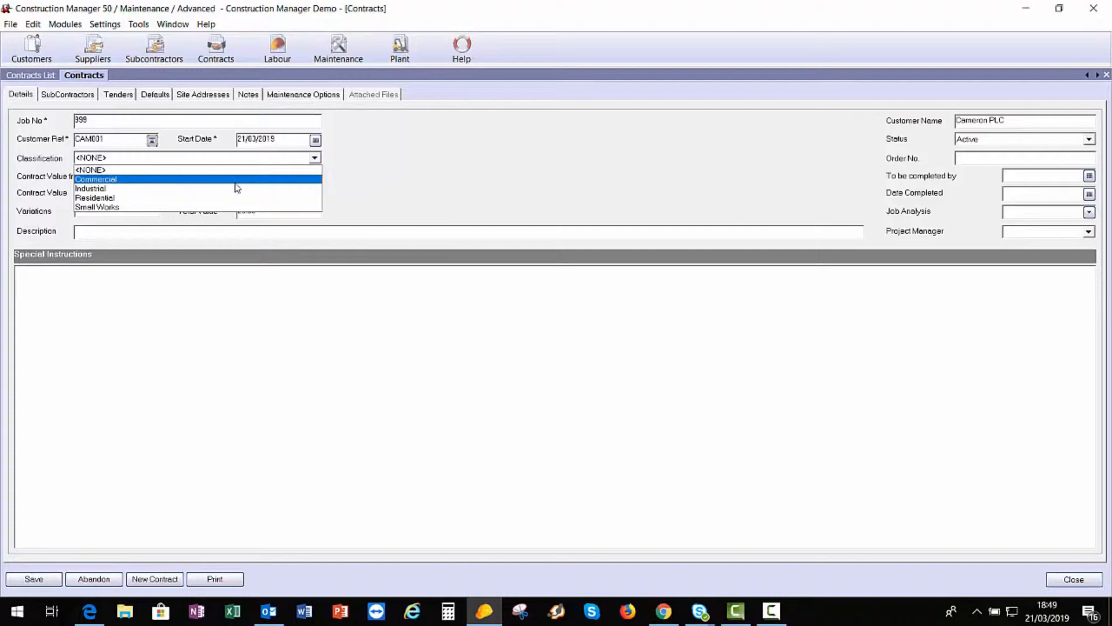
click(251, 180)
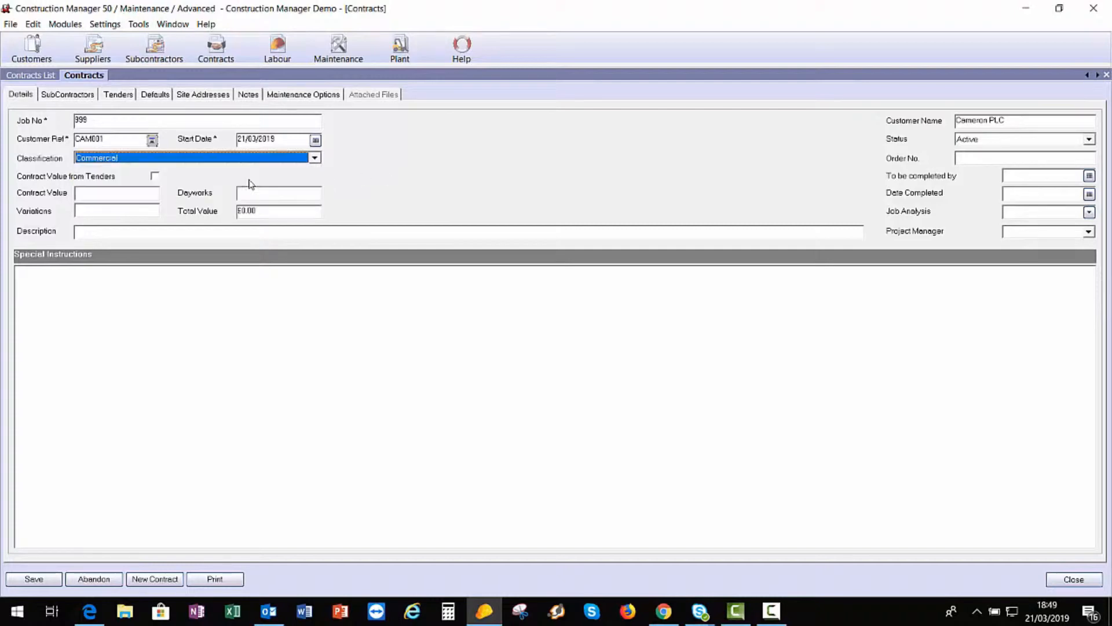
click(117, 197)
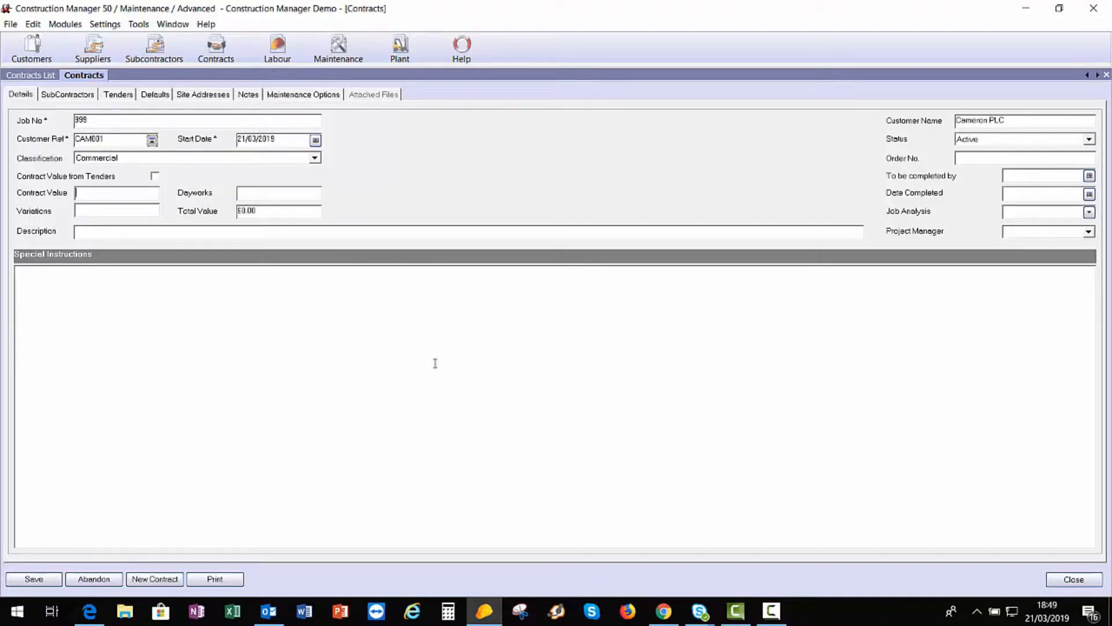
text(100000)
key(Tab)
Step: Enter "Refurbishment of Offices" as the contract description
click(101, 230)
text(Refurbishment)
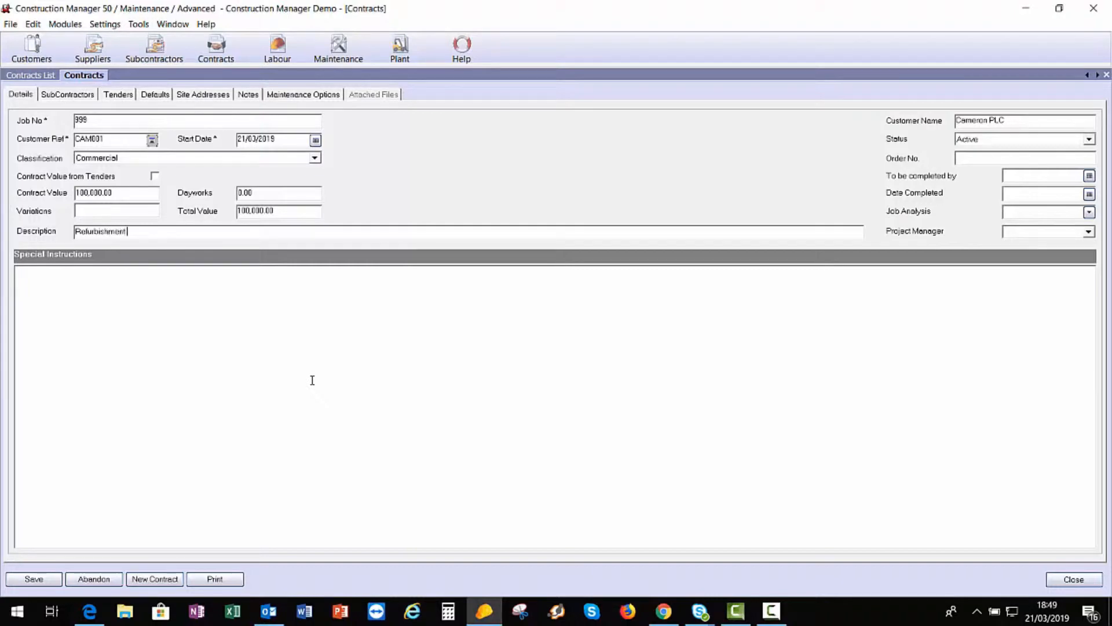
text( of Offices)
key(Tab)
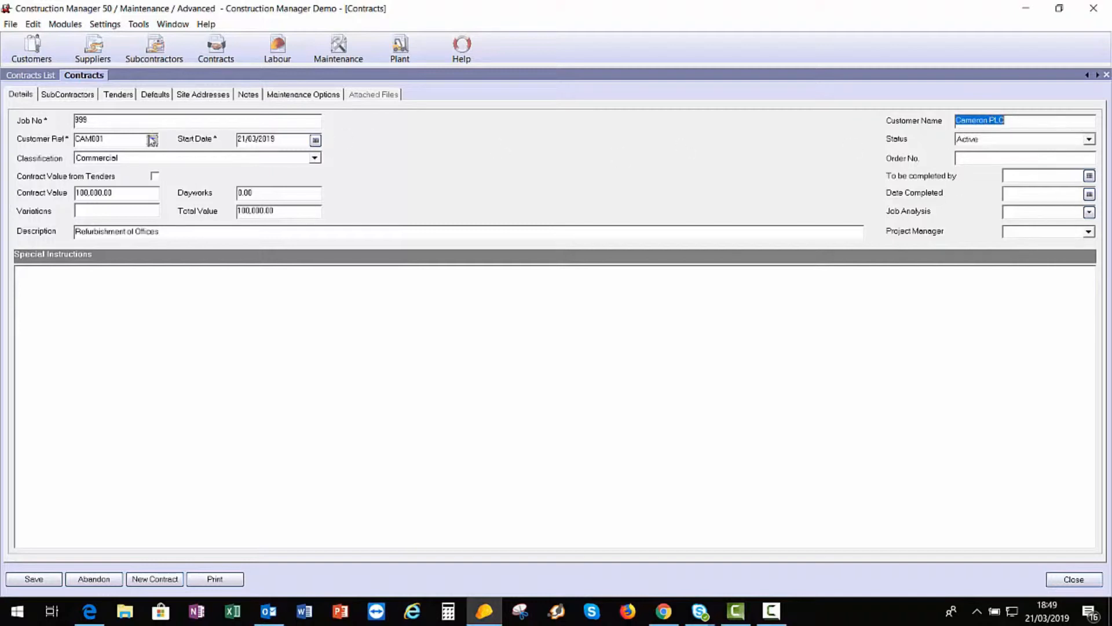
Step: Review the available contract status options, keeping Active as the selected status
click(1004, 141)
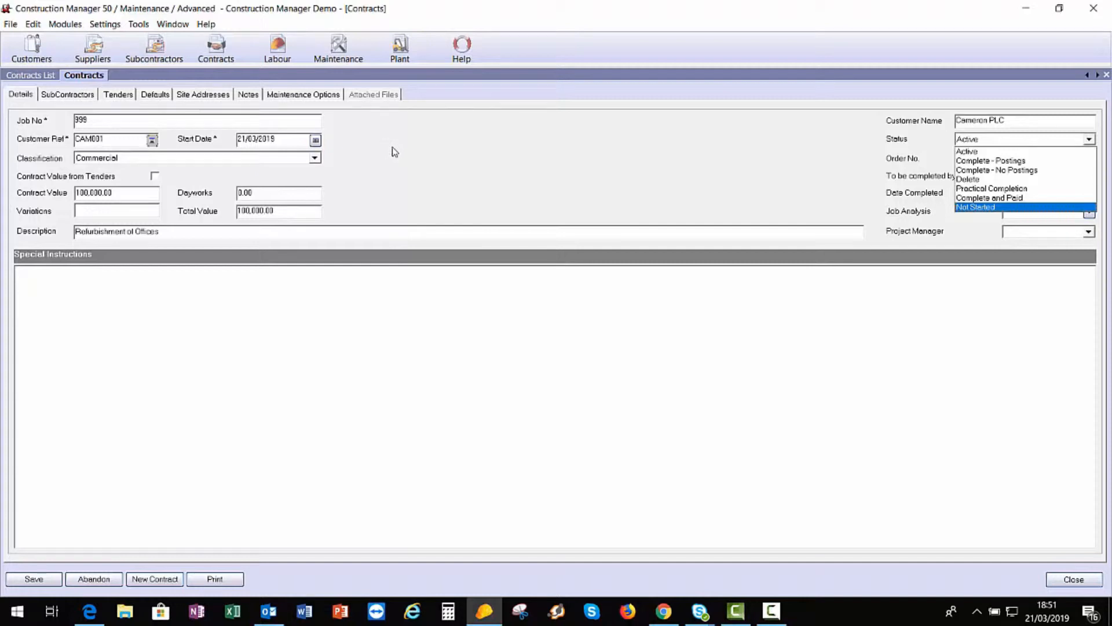
key(Up)
key(Up)
key(Up)
key(Up)
key(Up)
key(Up)
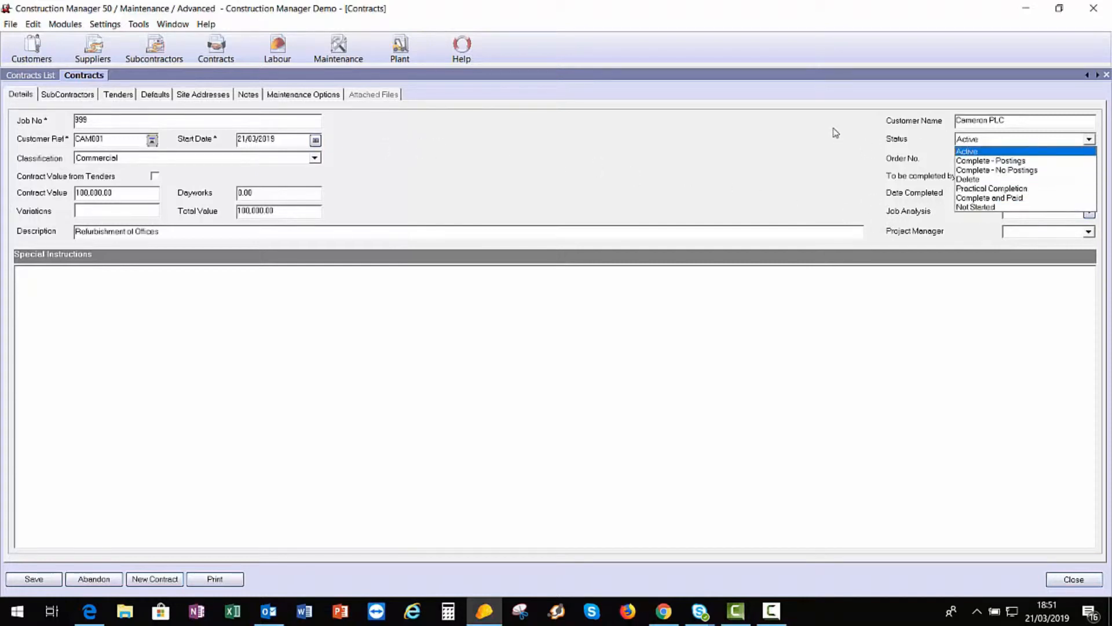
key(Return)
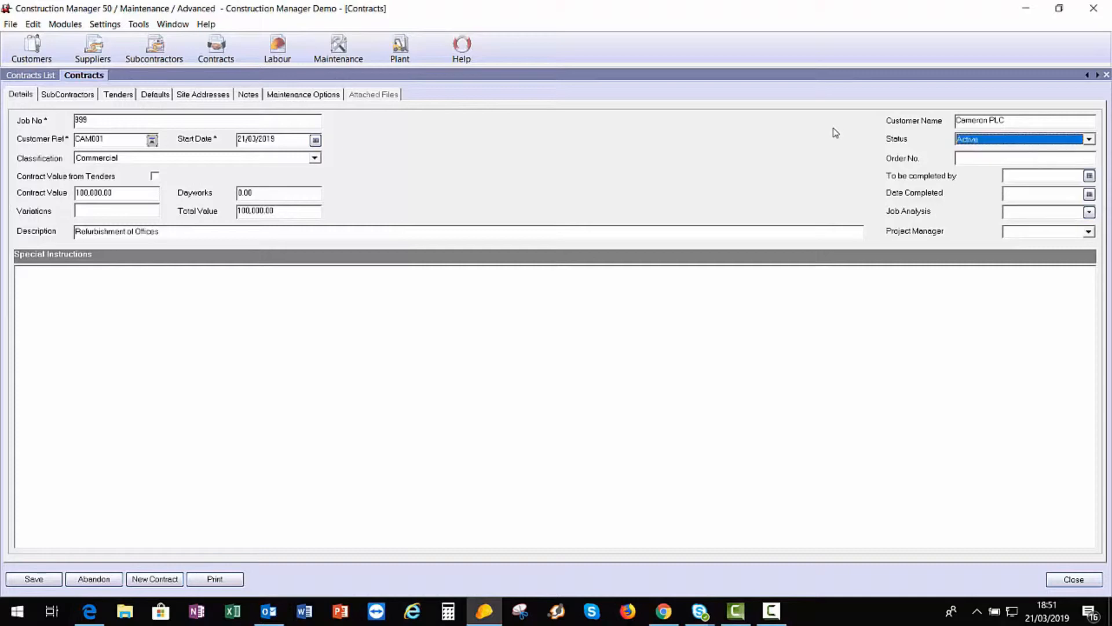
click(1039, 161)
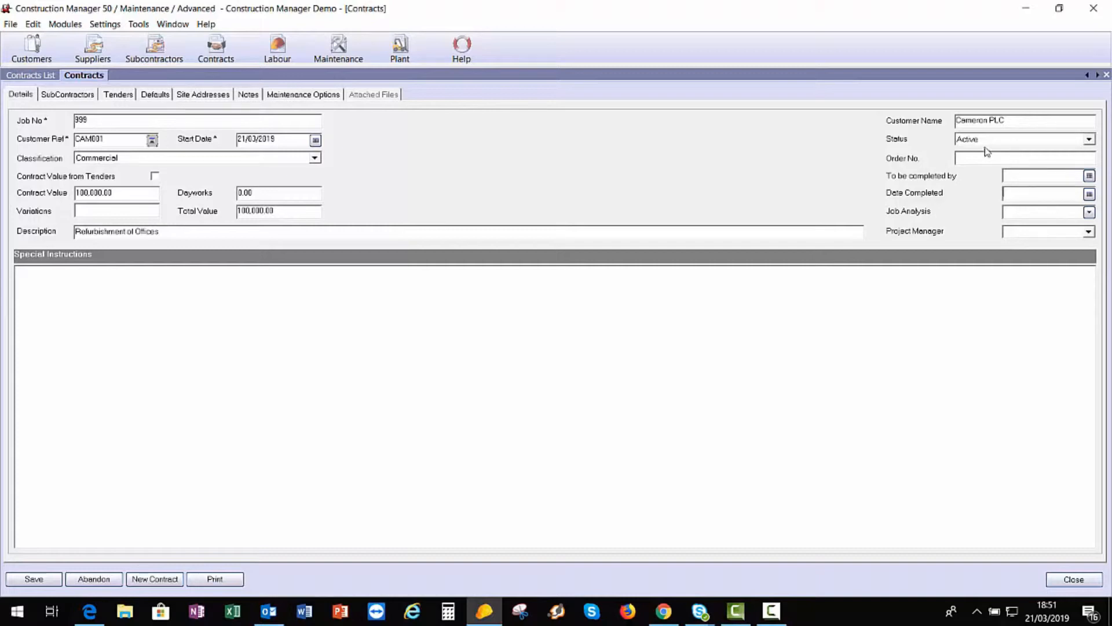
click(1014, 145)
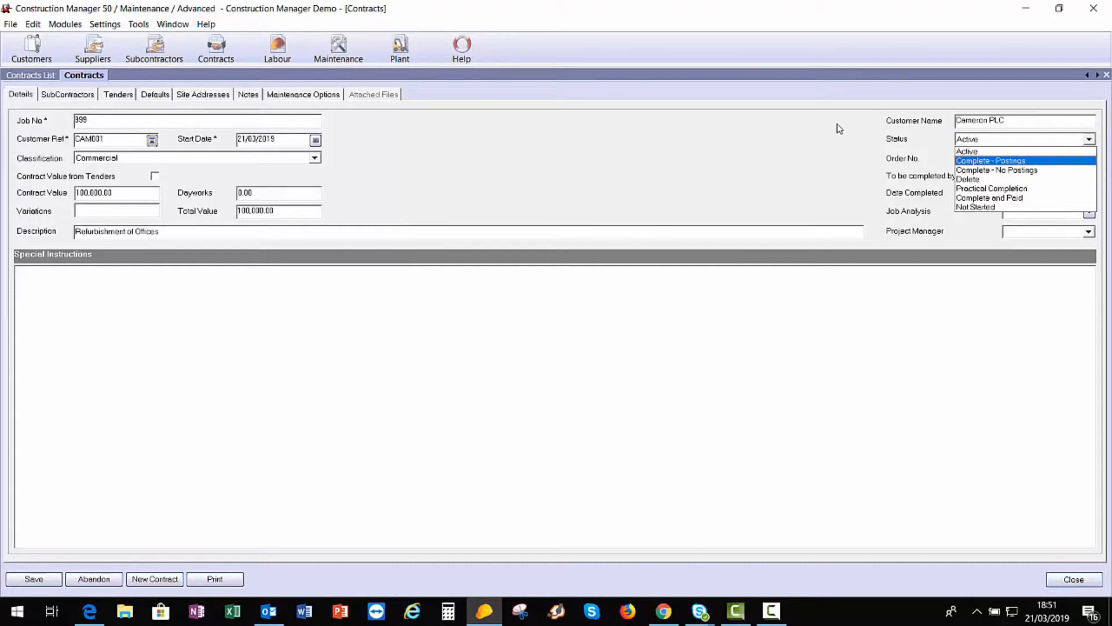
click(826, 148)
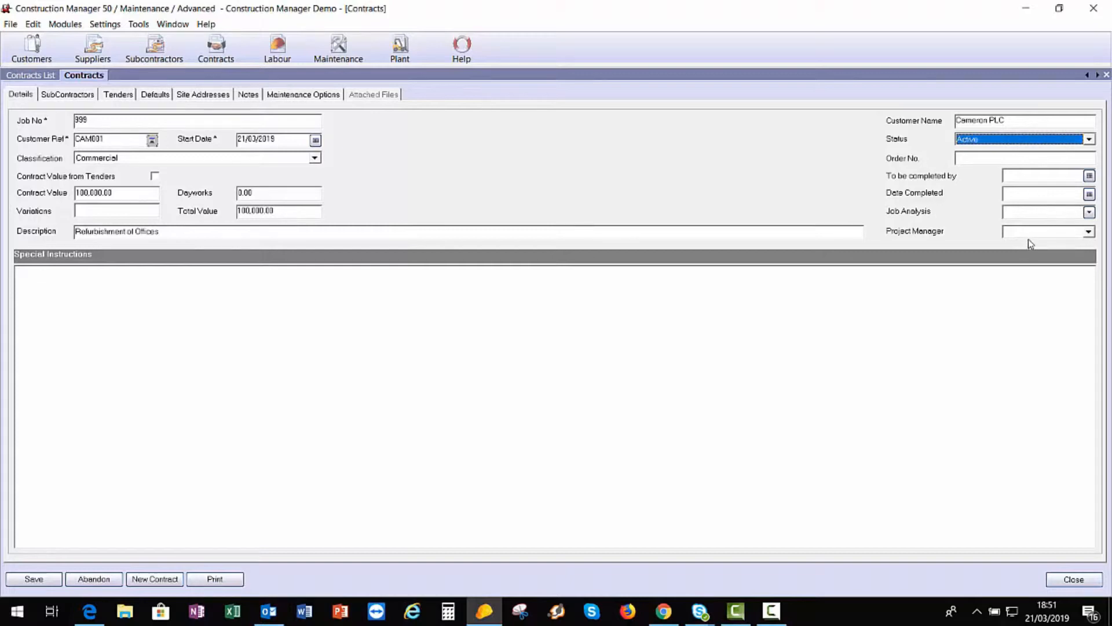
Step: Examine the choices offered for the contract's job analysis, classification and project manager, leaving the fields as they are
click(1089, 212)
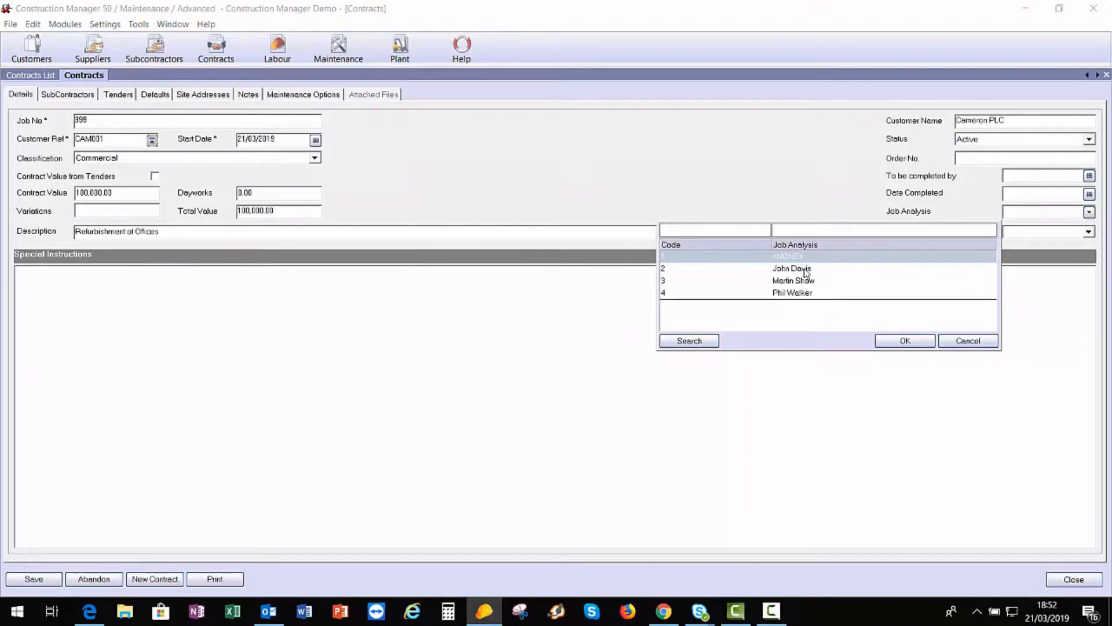
click(806, 270)
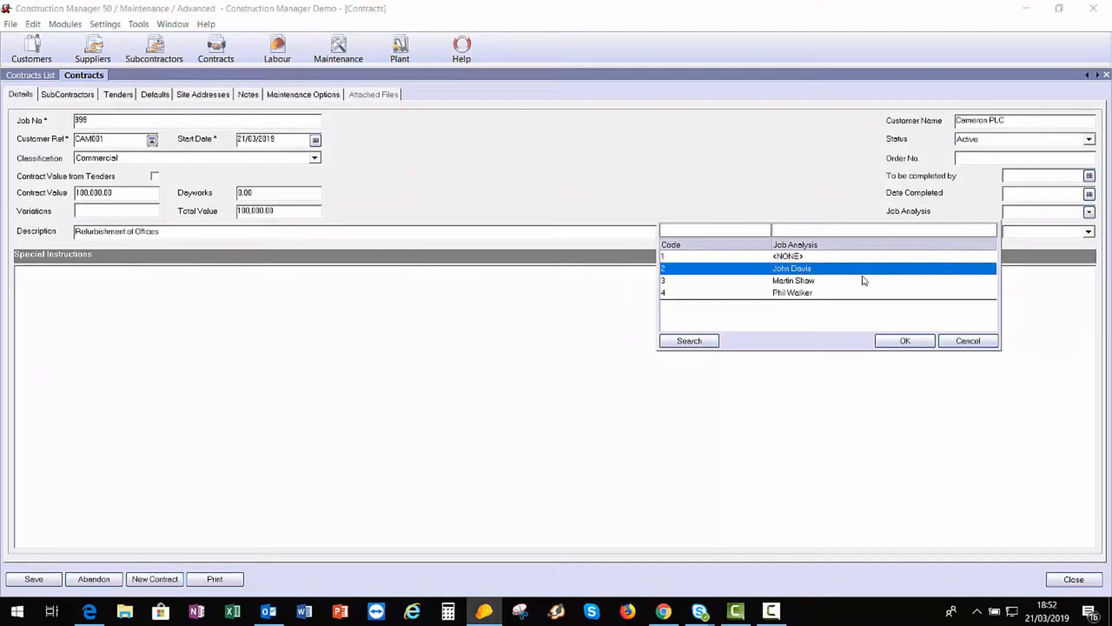
click(825, 177)
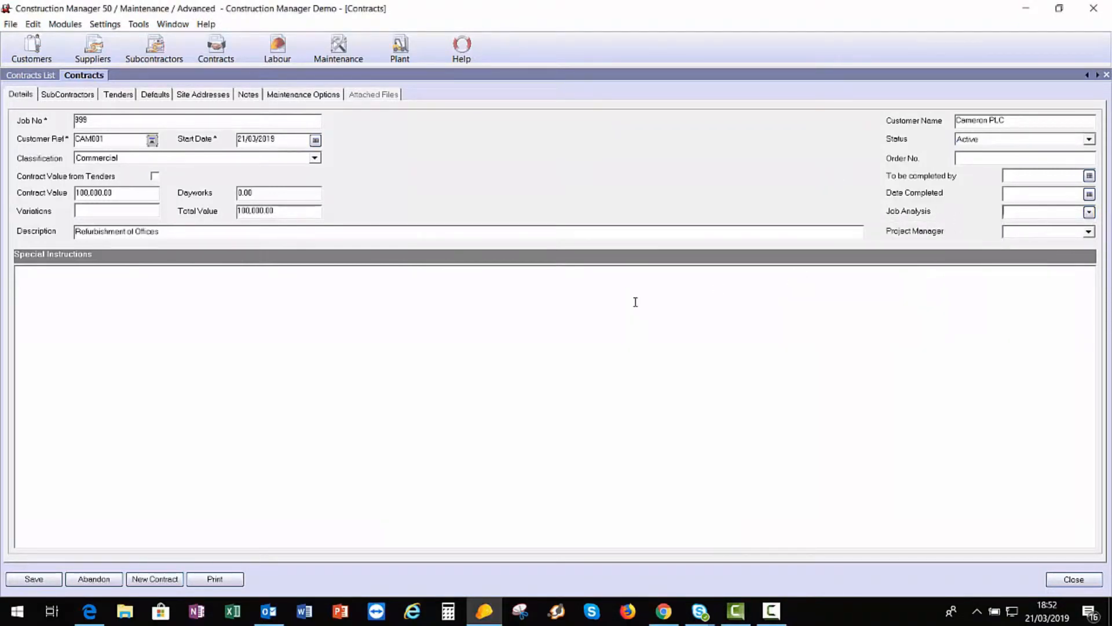
click(316, 160)
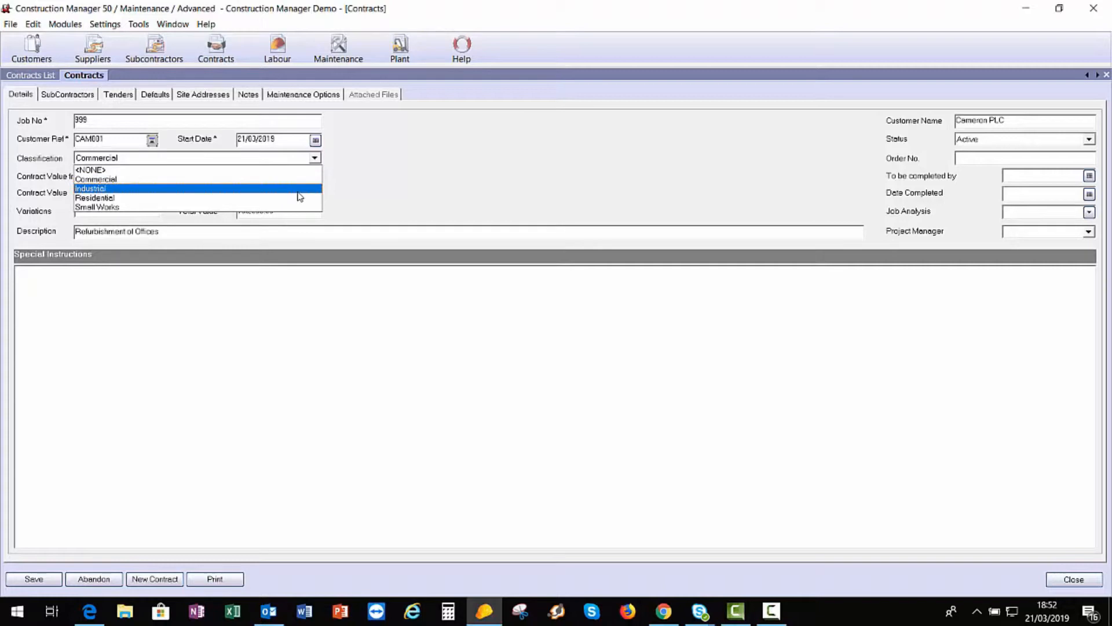
click(466, 179)
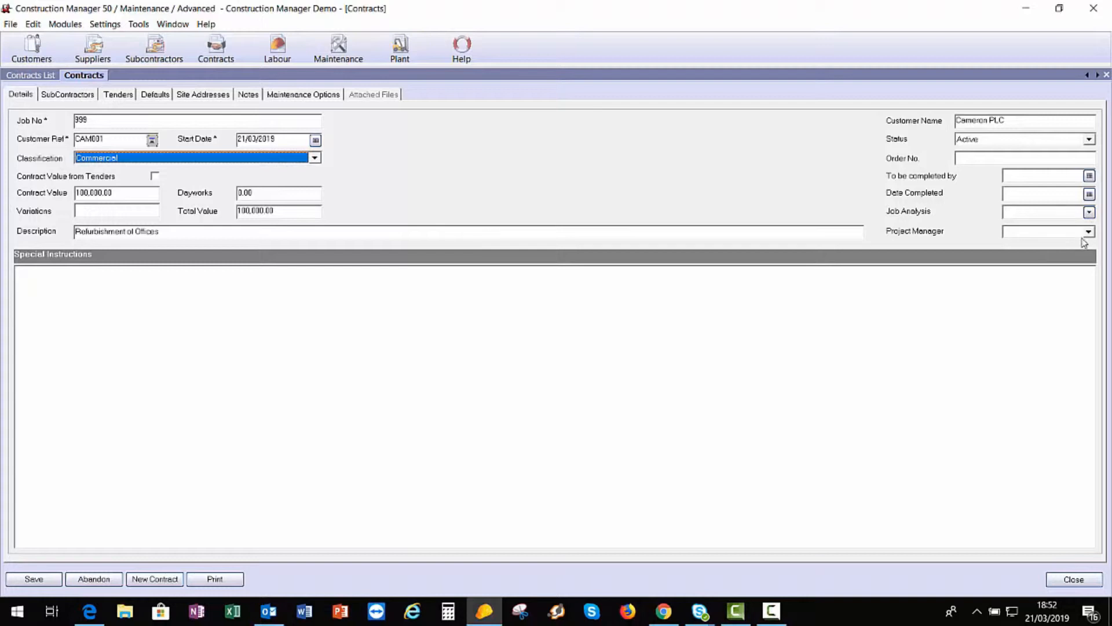
click(1089, 232)
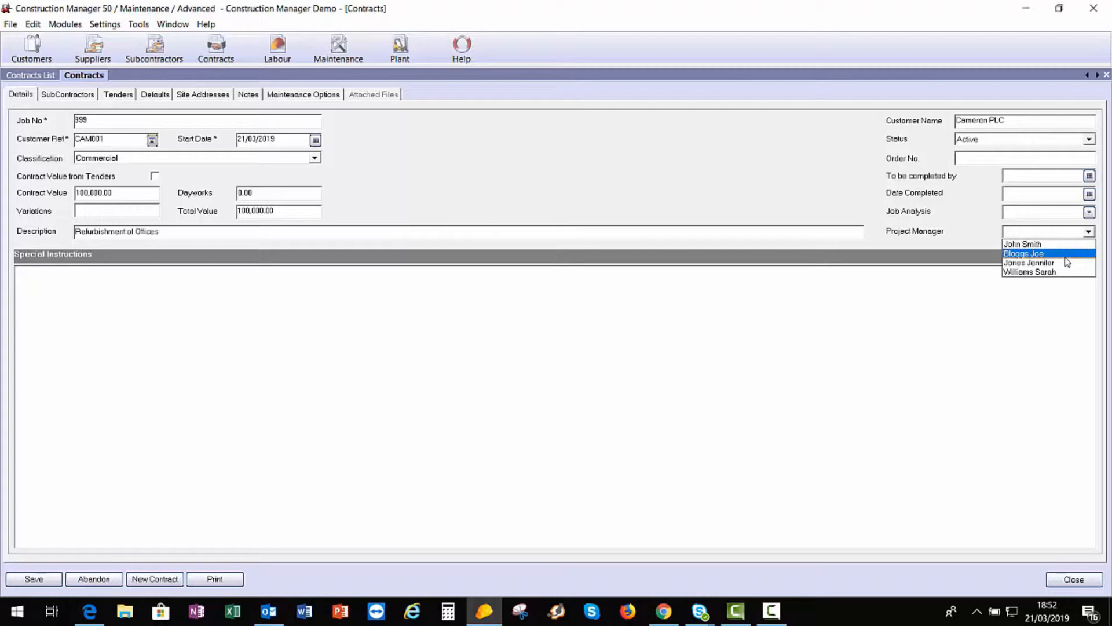
click(841, 190)
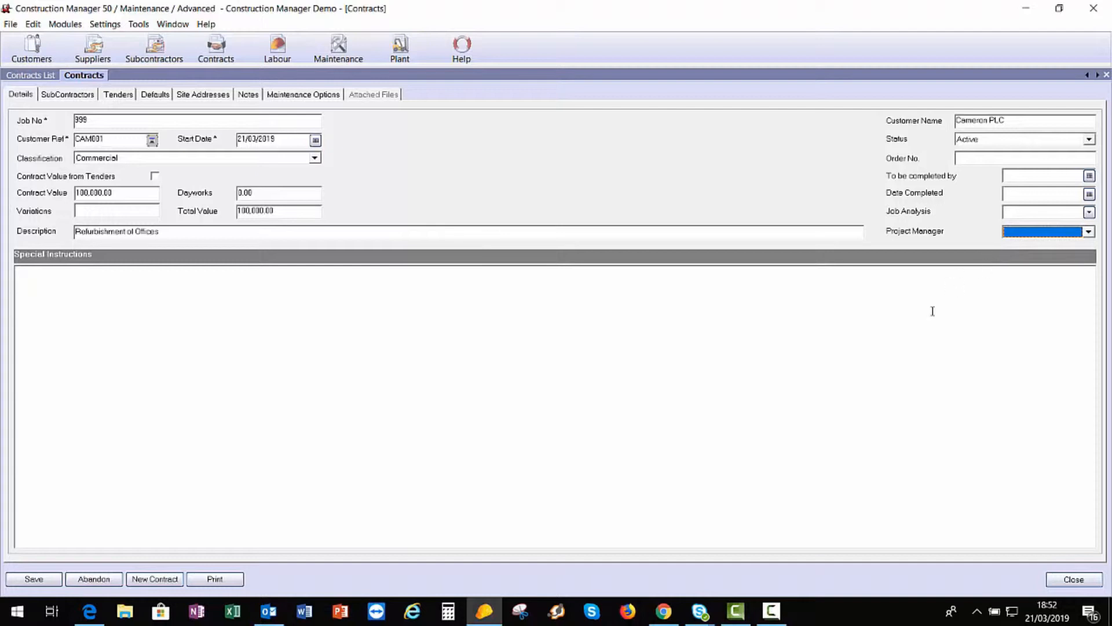
Step: Save the new contract and show its subcontractors list
click(175, 307)
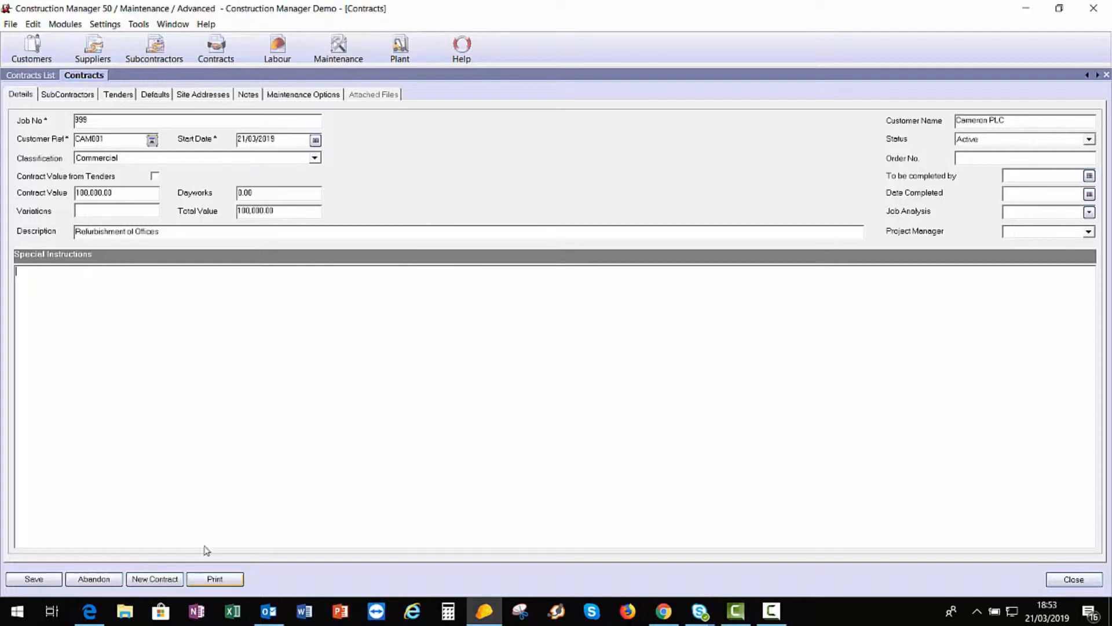
click(31, 580)
click(56, 95)
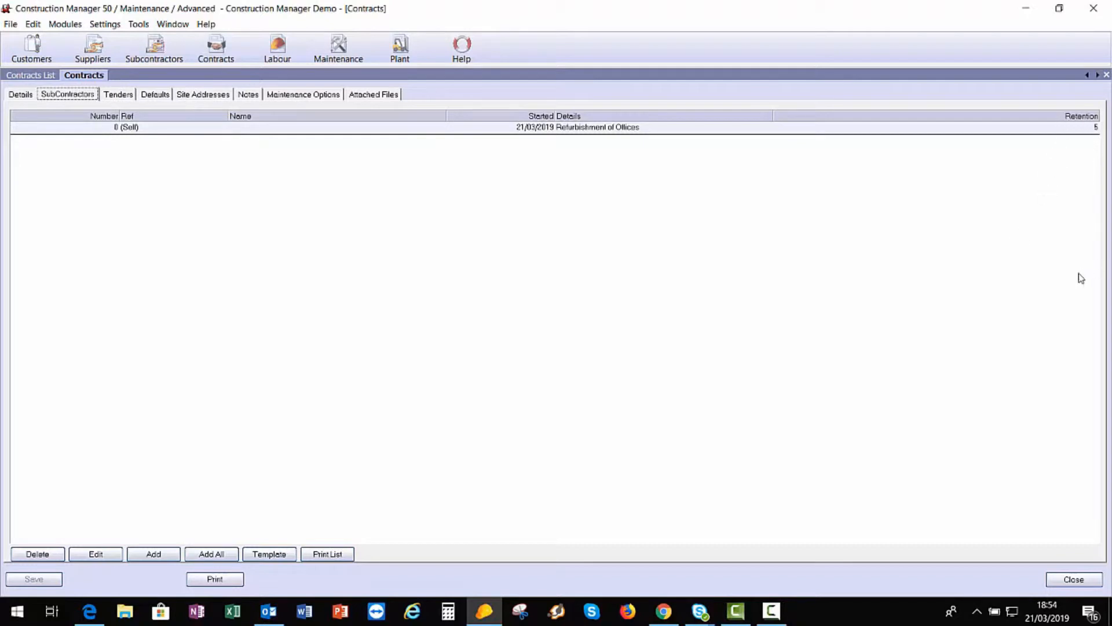
Step: Open the contract's tender templates and examine Structure 1's tenders for Demolition, Site Management, Scaffolding and Temporary Roads
click(119, 94)
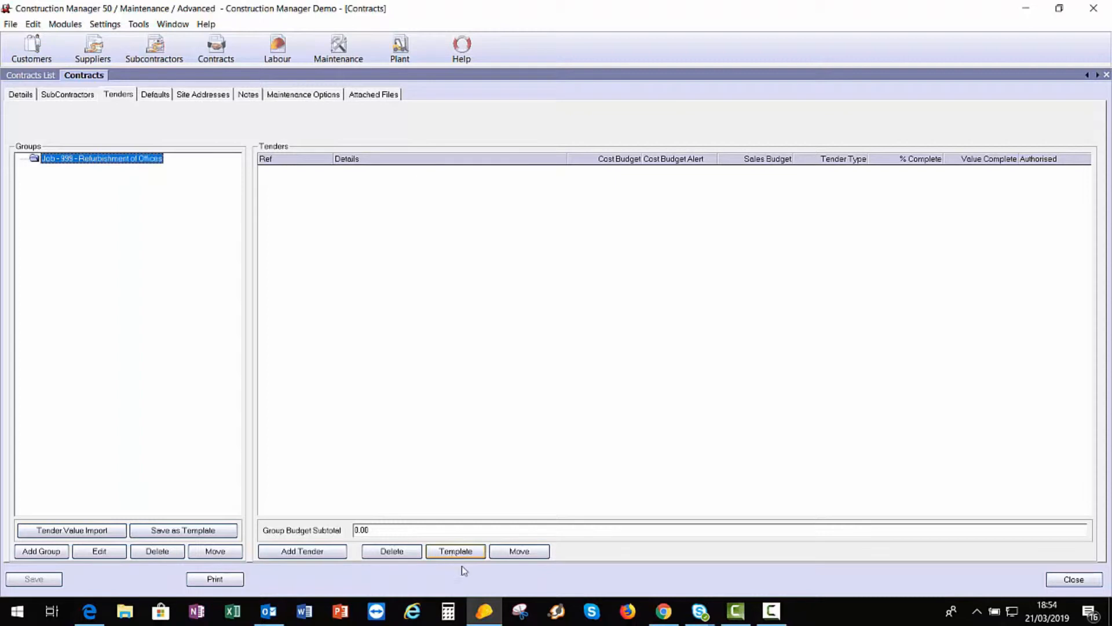
click(454, 553)
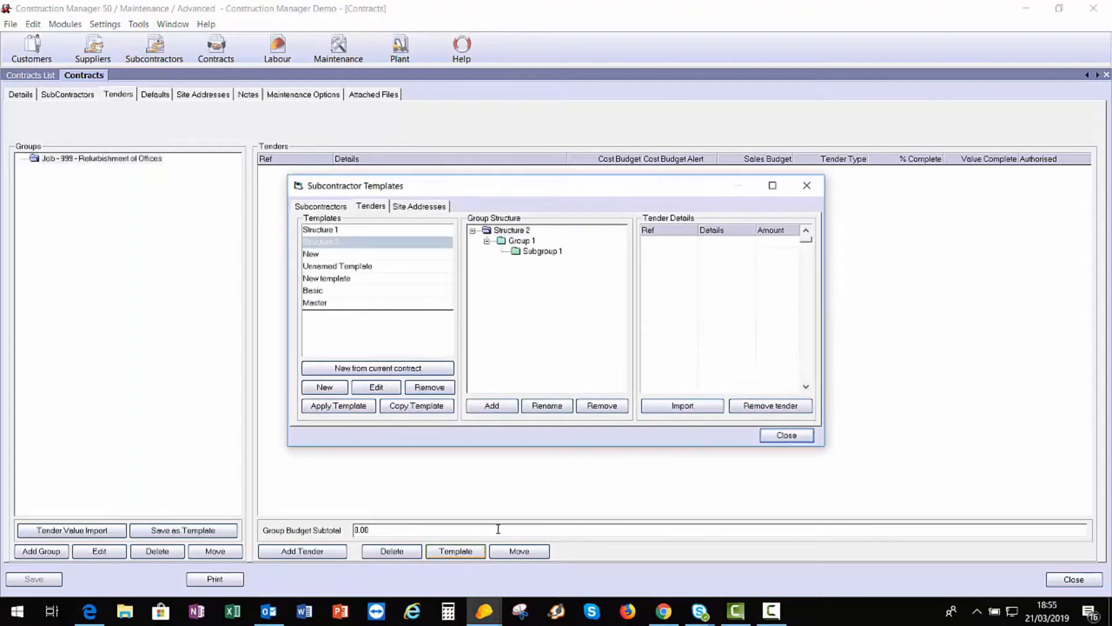
click(337, 231)
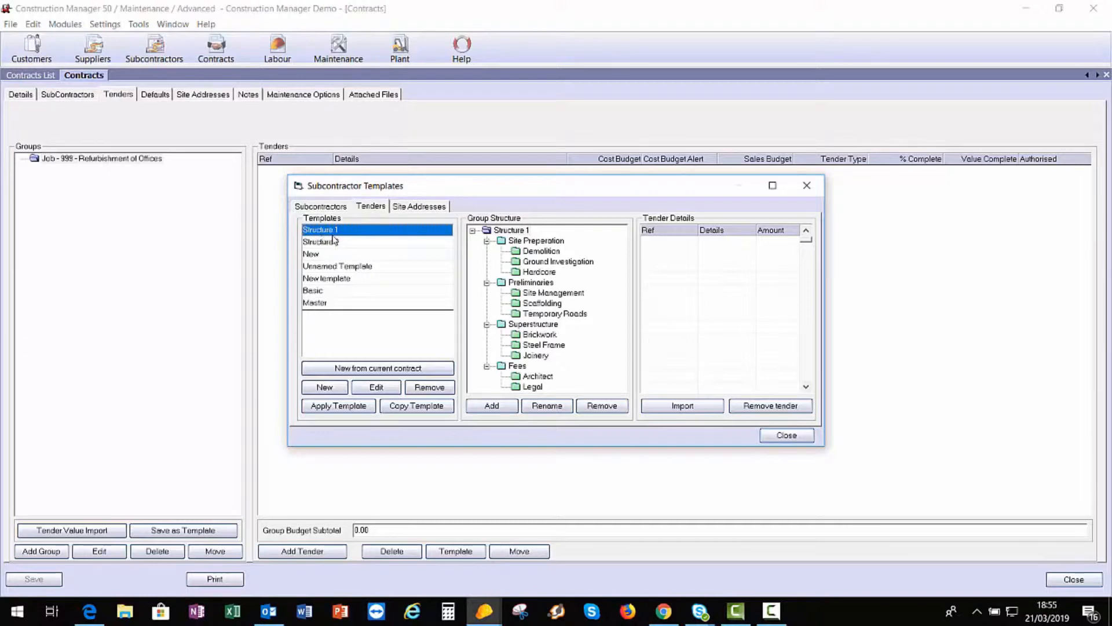
click(541, 252)
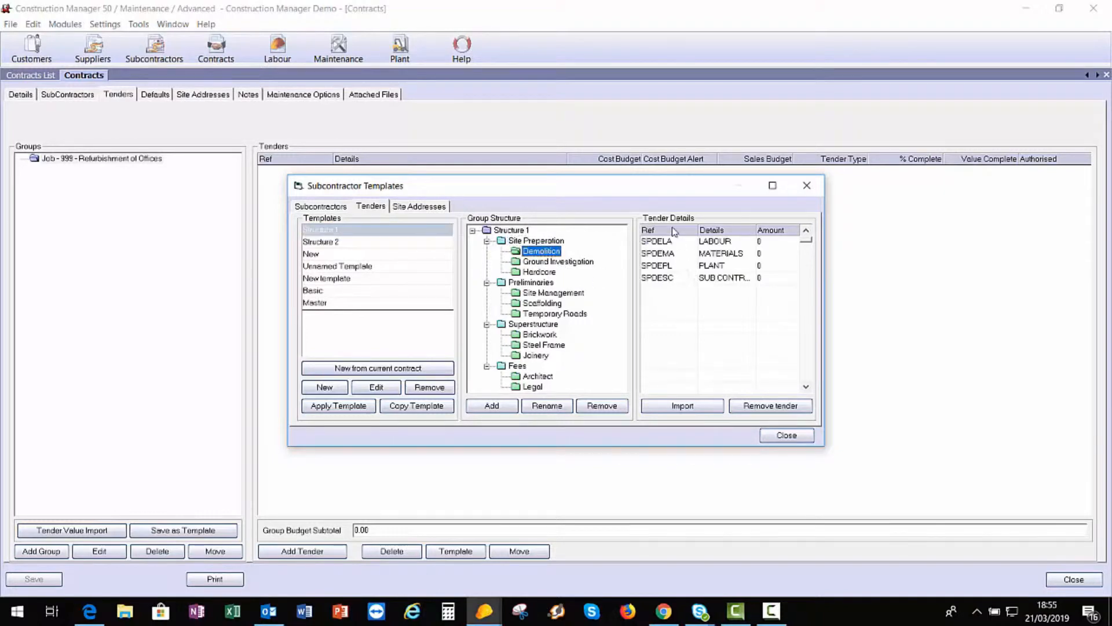
click(530, 283)
click(548, 293)
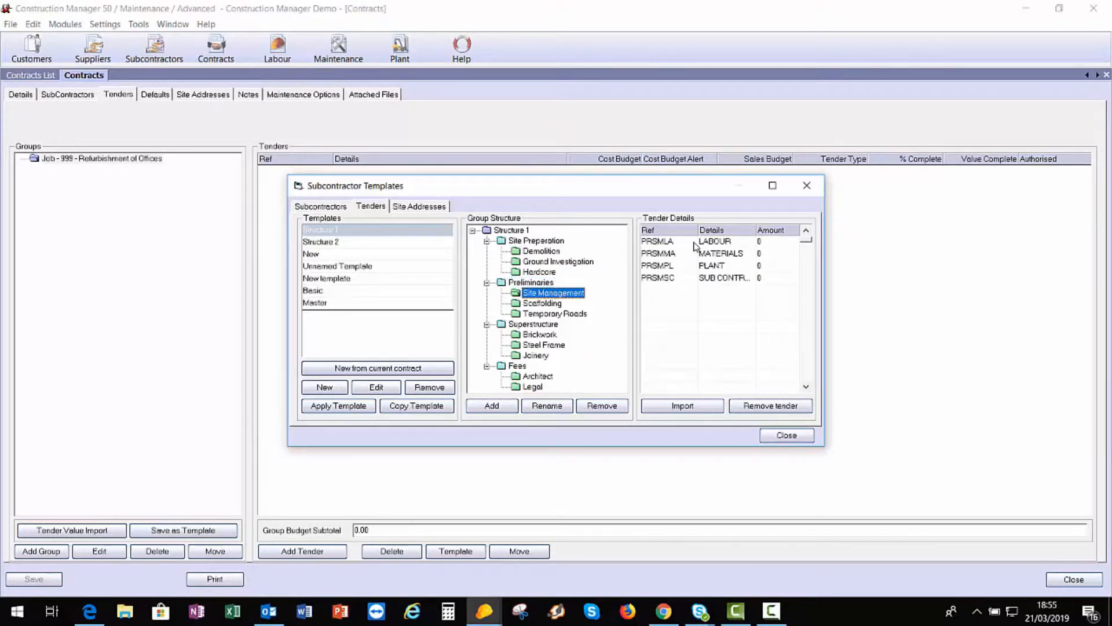
click(539, 303)
click(568, 315)
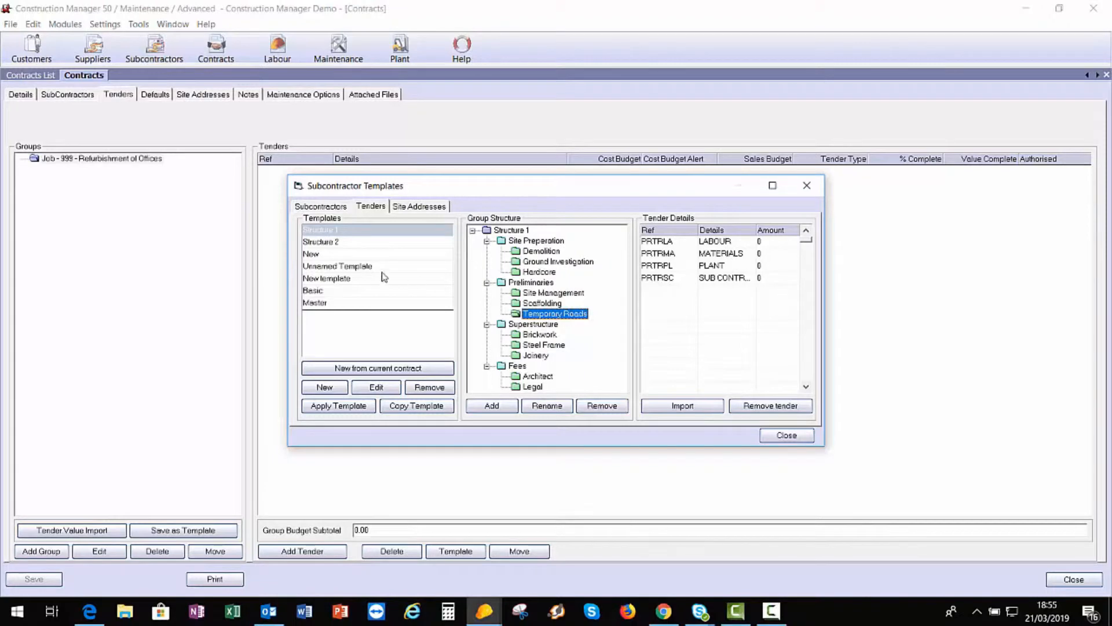
Step: Examine the groups and tender details of the Structure 2 and New tender templates, including Subgroup 1, Folder 1a and Folder 1b
click(336, 242)
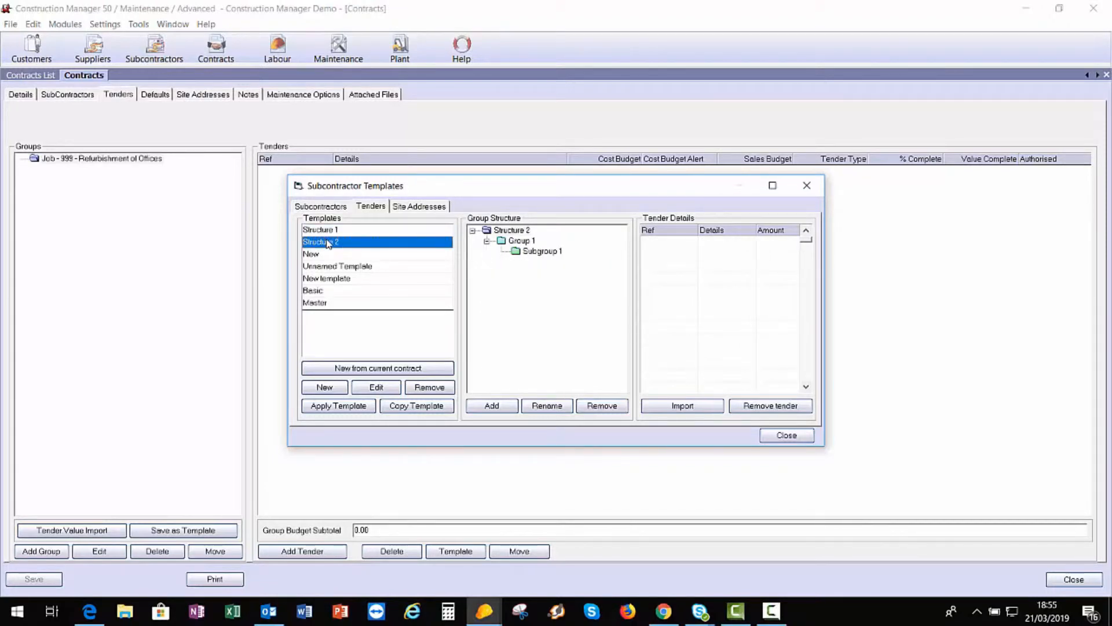
click(513, 242)
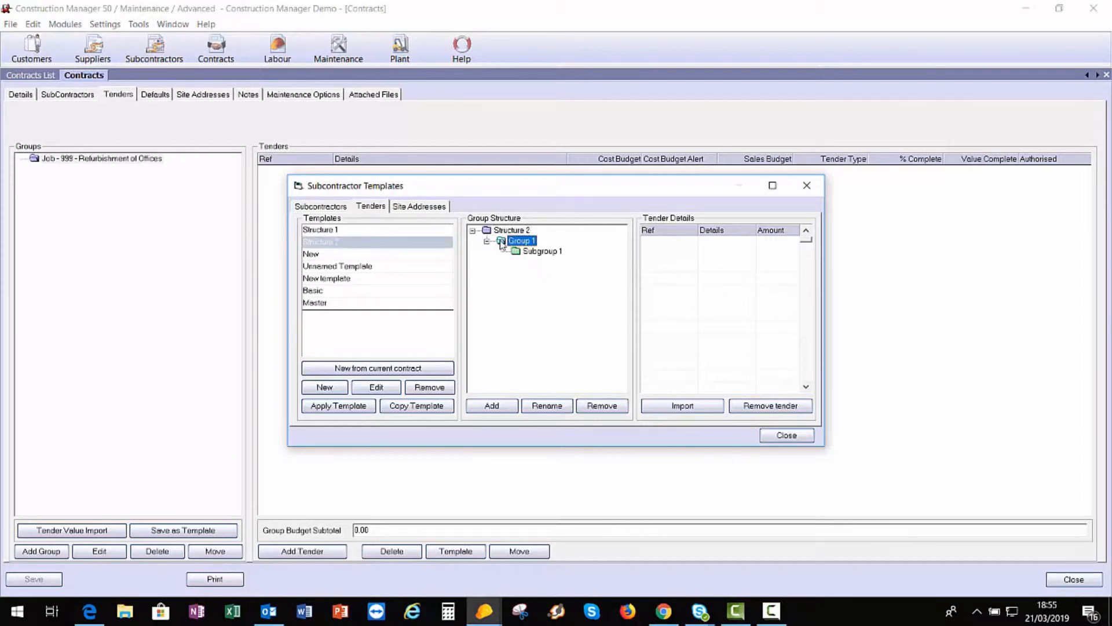
click(541, 254)
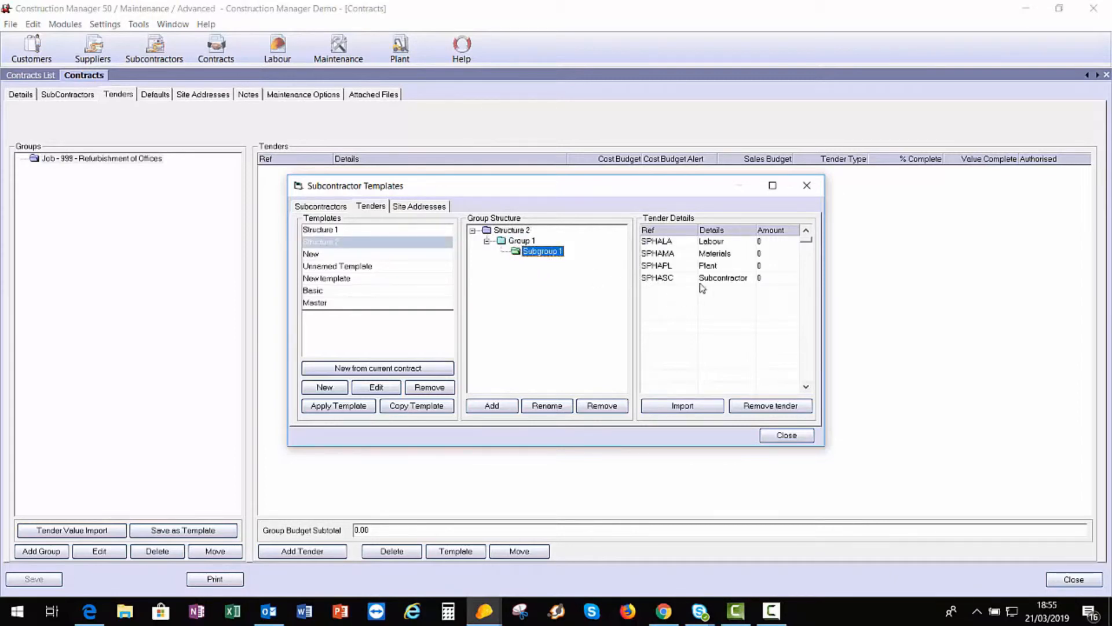
click(327, 256)
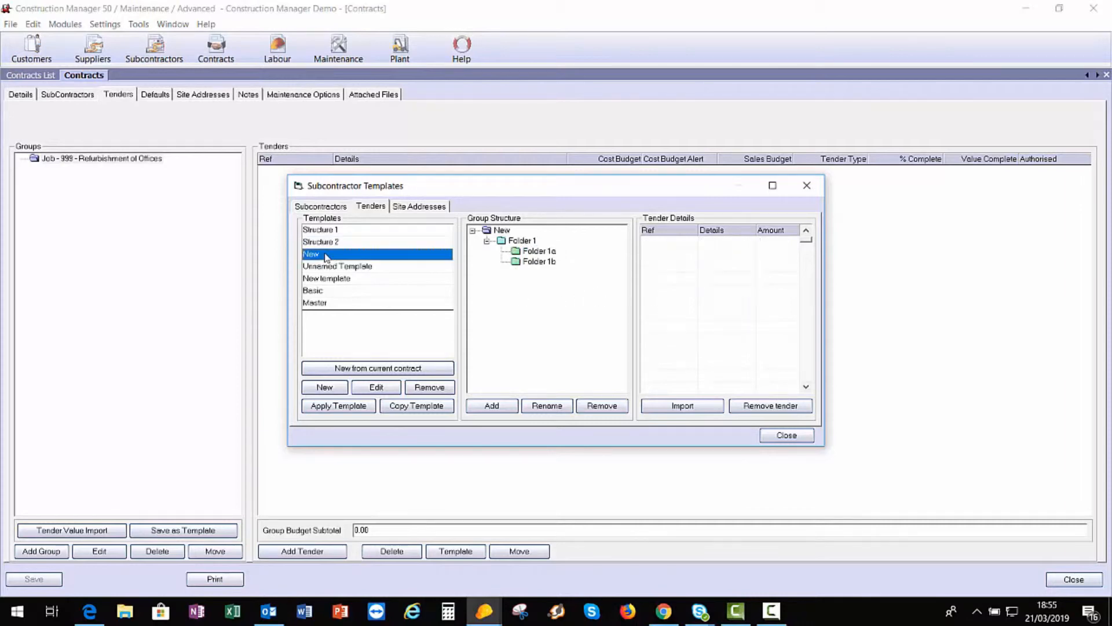
click(524, 240)
click(550, 253)
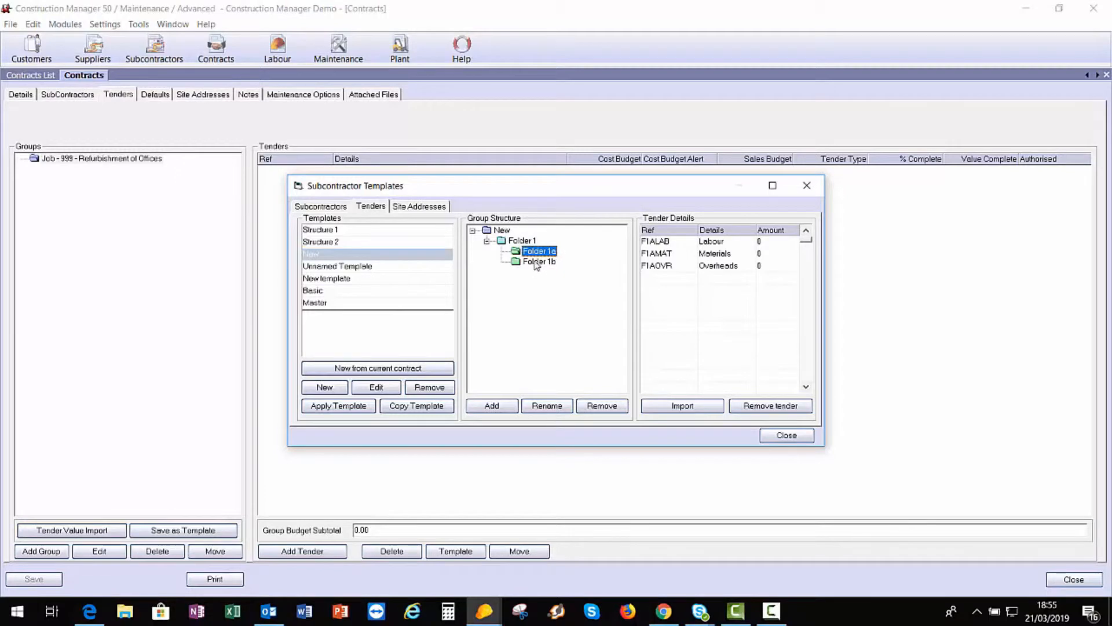
click(538, 262)
Step: Apply the Structure 2 template to the contract without a tender prefix and close the templates window
click(323, 242)
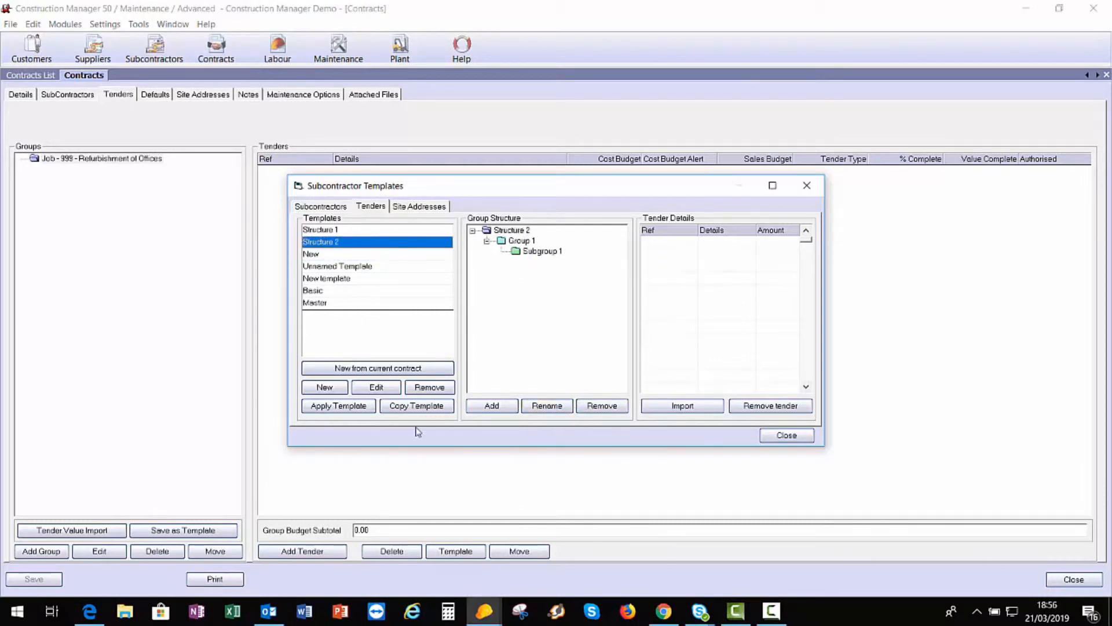
click(355, 407)
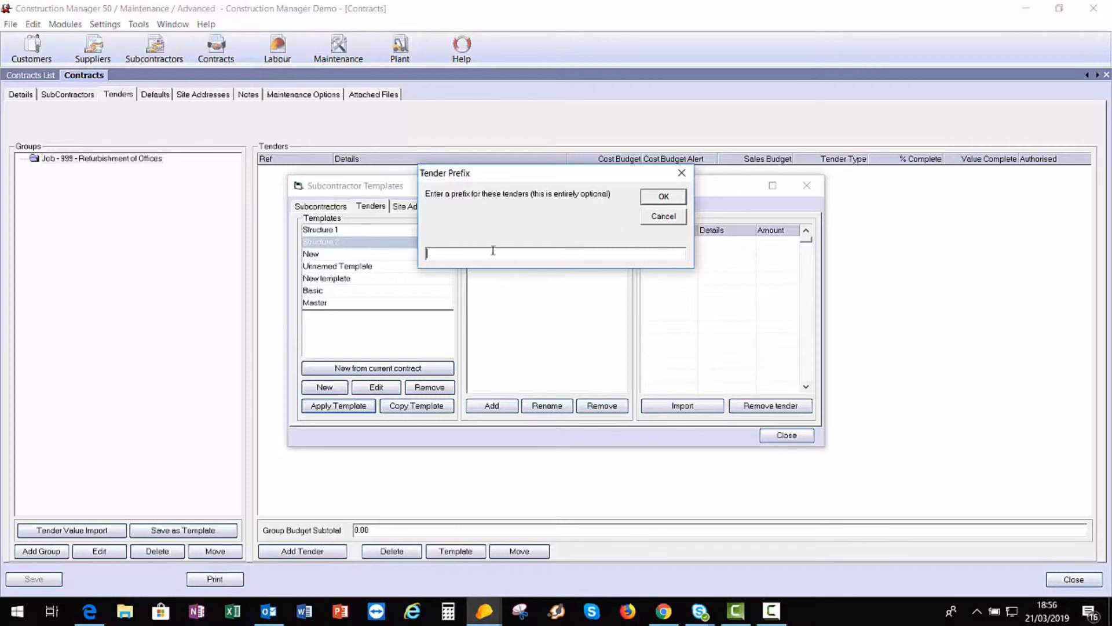
click(663, 198)
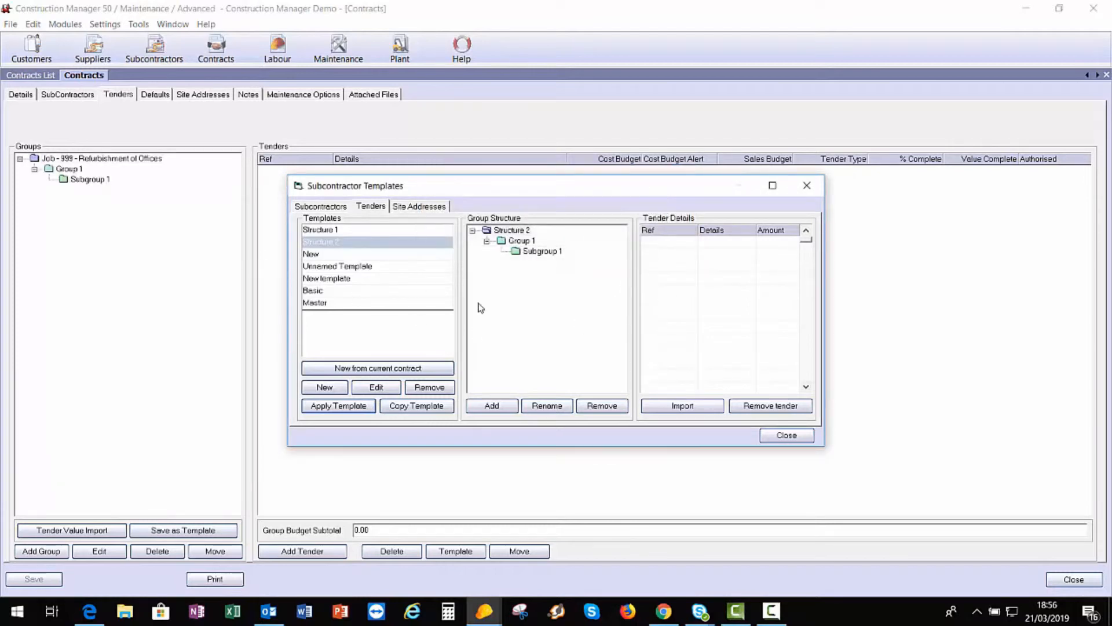
click(798, 441)
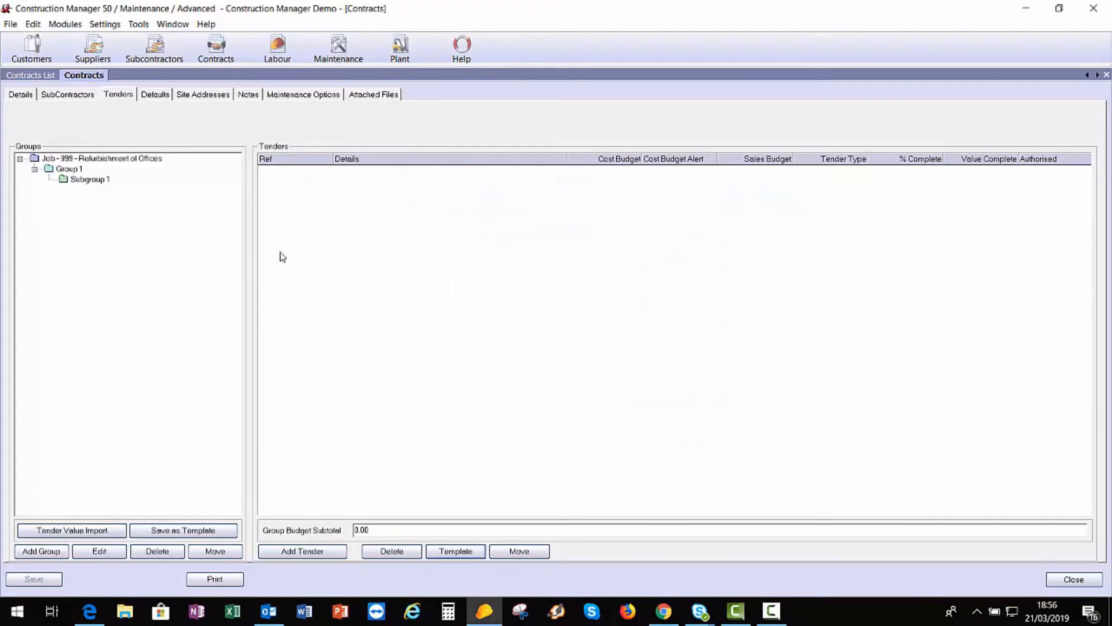
Step: Set the cost budgets of Subgroup 1's Labour and Materials tenders to 5000 each
click(65, 170)
click(75, 181)
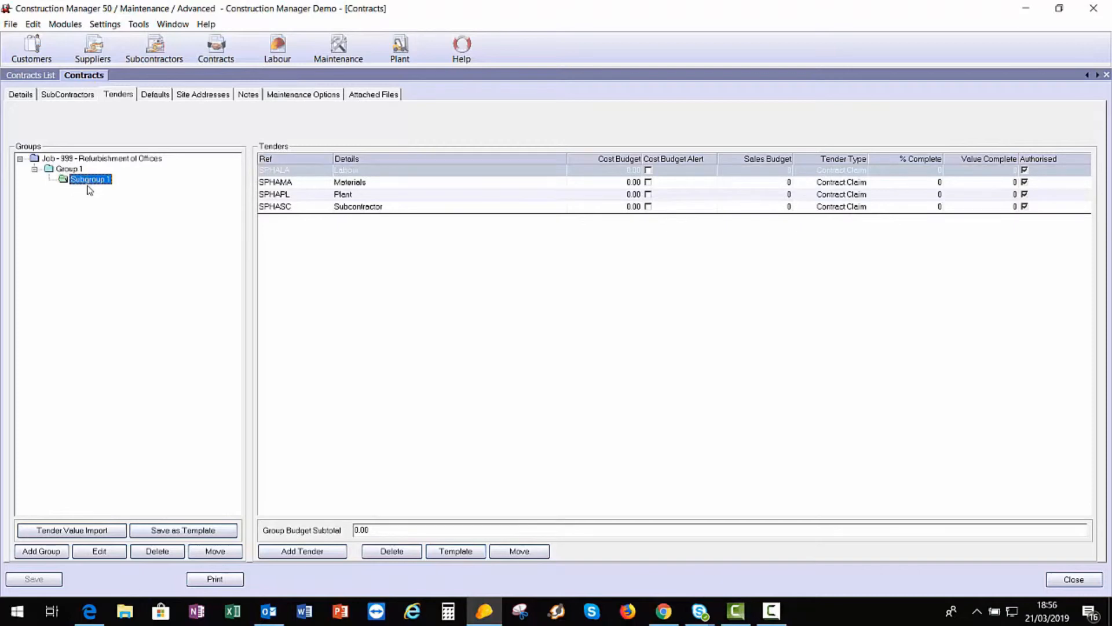
click(619, 171)
text(5000)
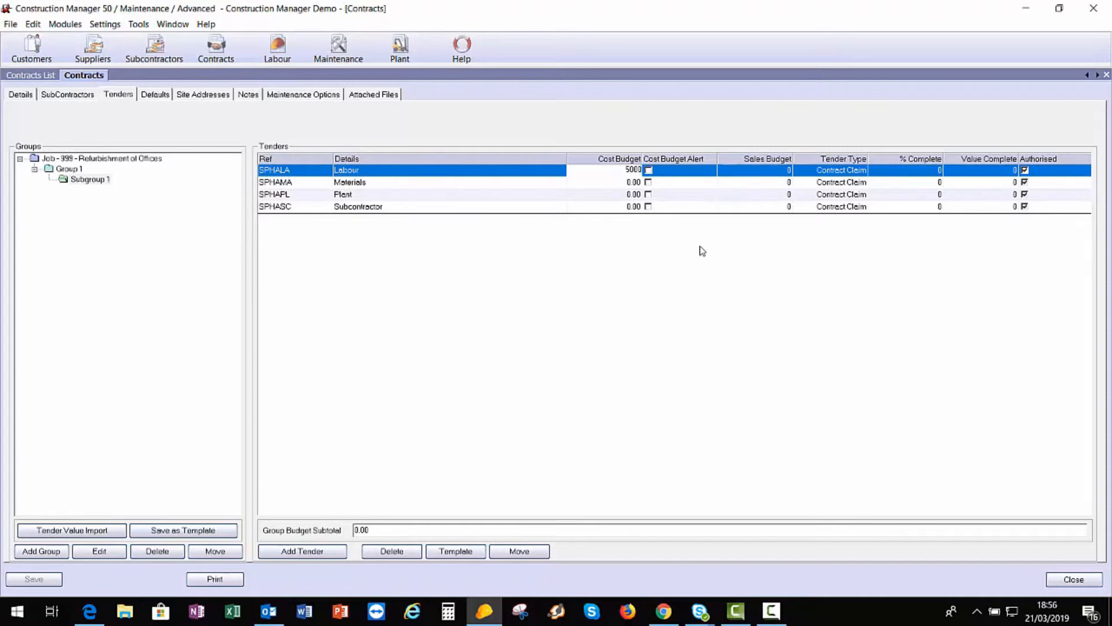
click(628, 183)
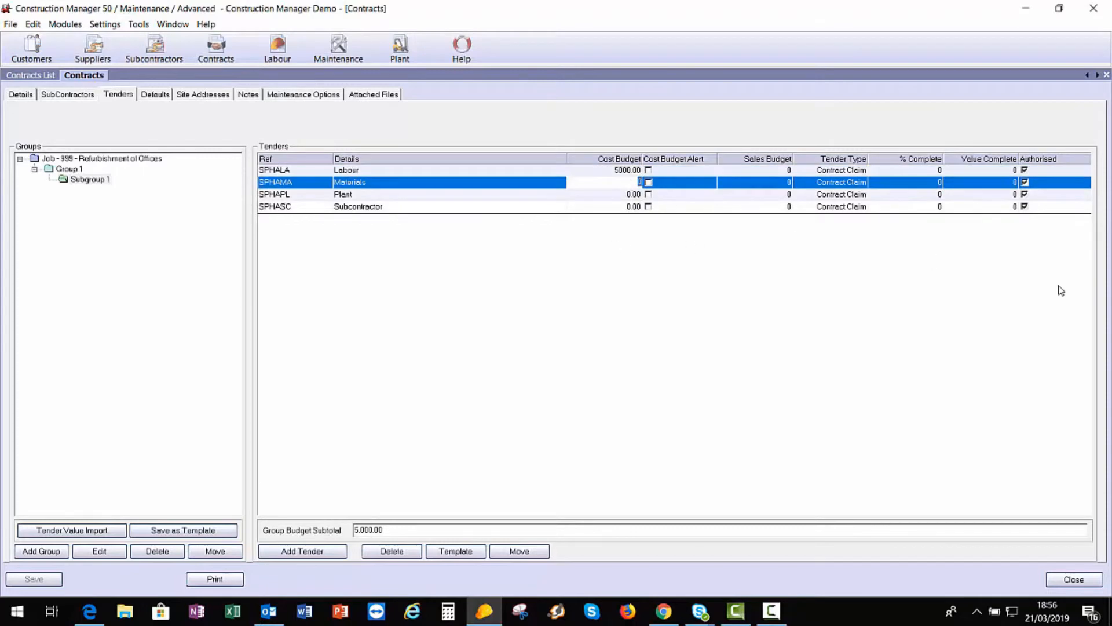
text(5000)
Step: Turn on the cost budget alert for Labour, Materials, Plant and Subcontractor, and show the contract's default settings
click(648, 170)
click(648, 182)
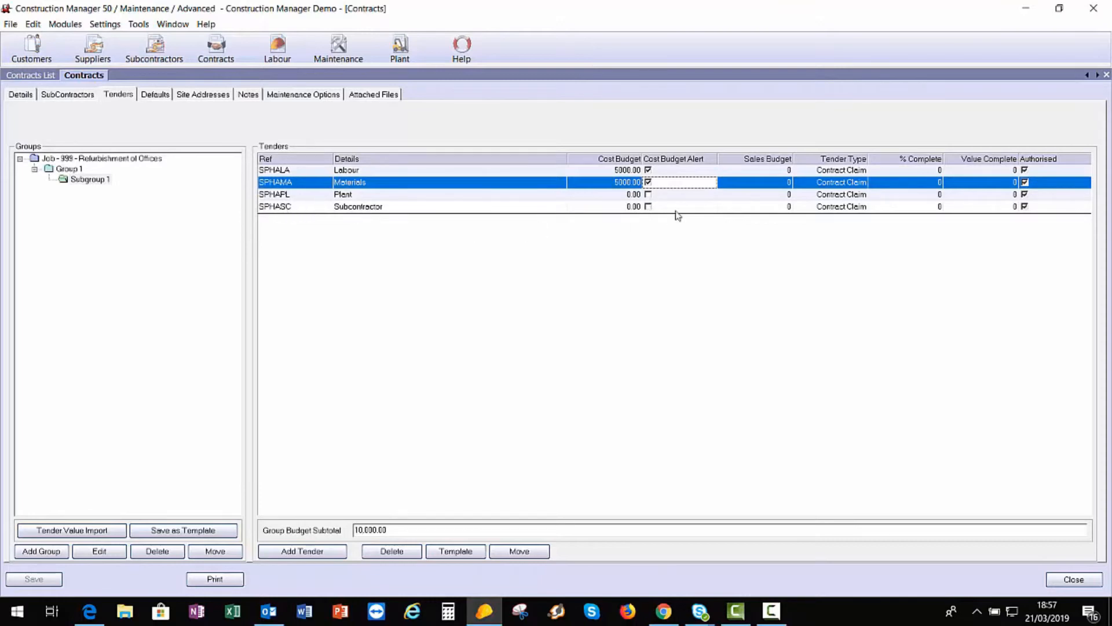
click(648, 194)
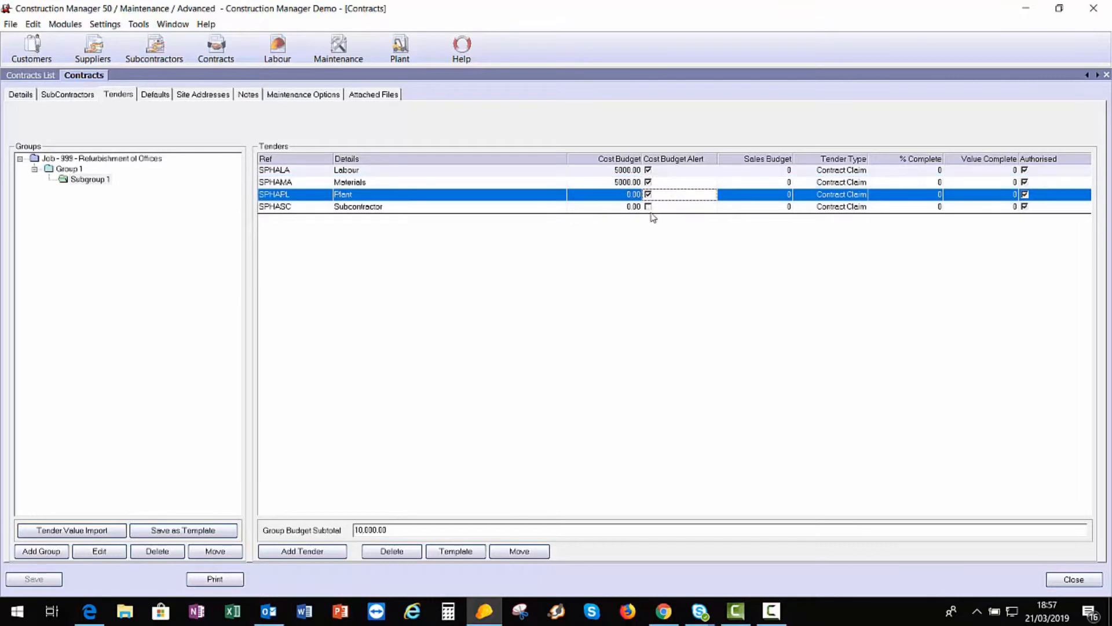
click(648, 206)
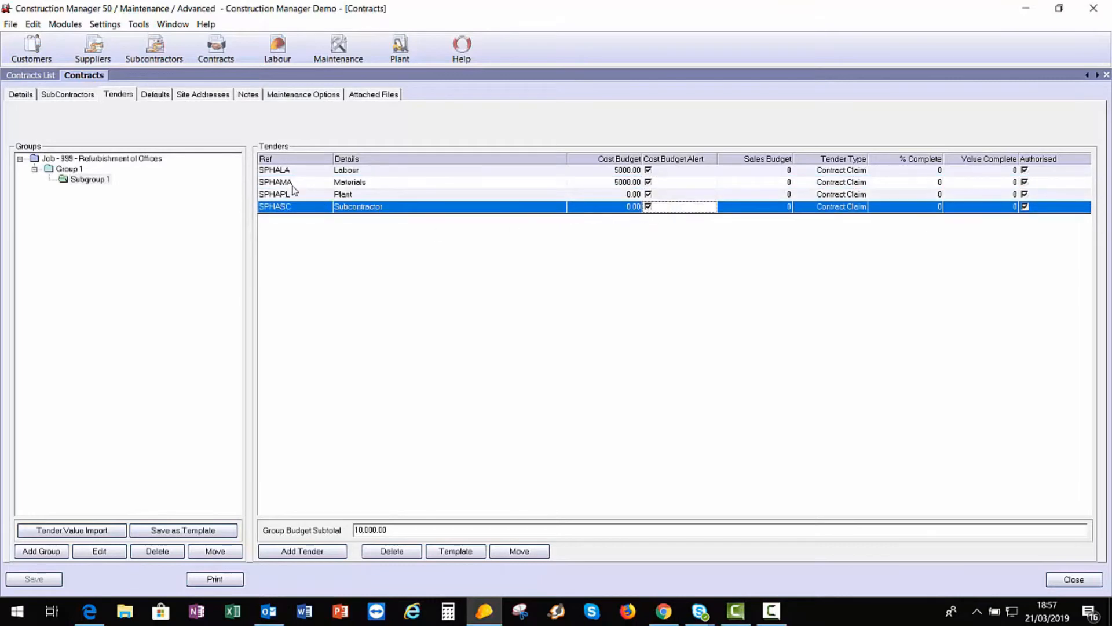
click(156, 96)
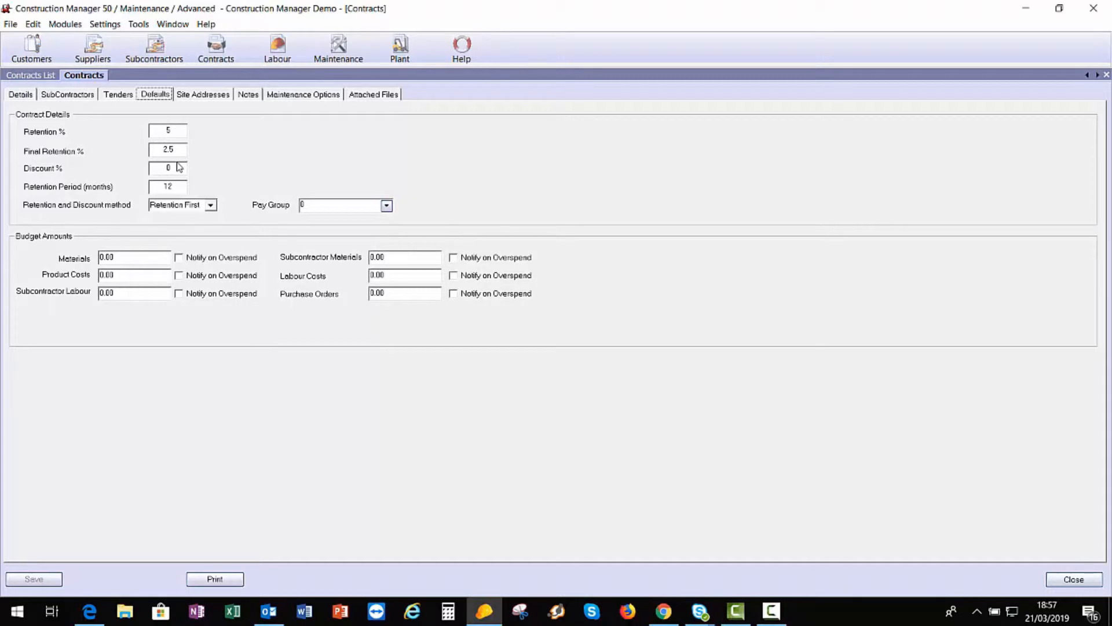
Step: Add a new site address to the contract and fill in its name and first street line
click(208, 96)
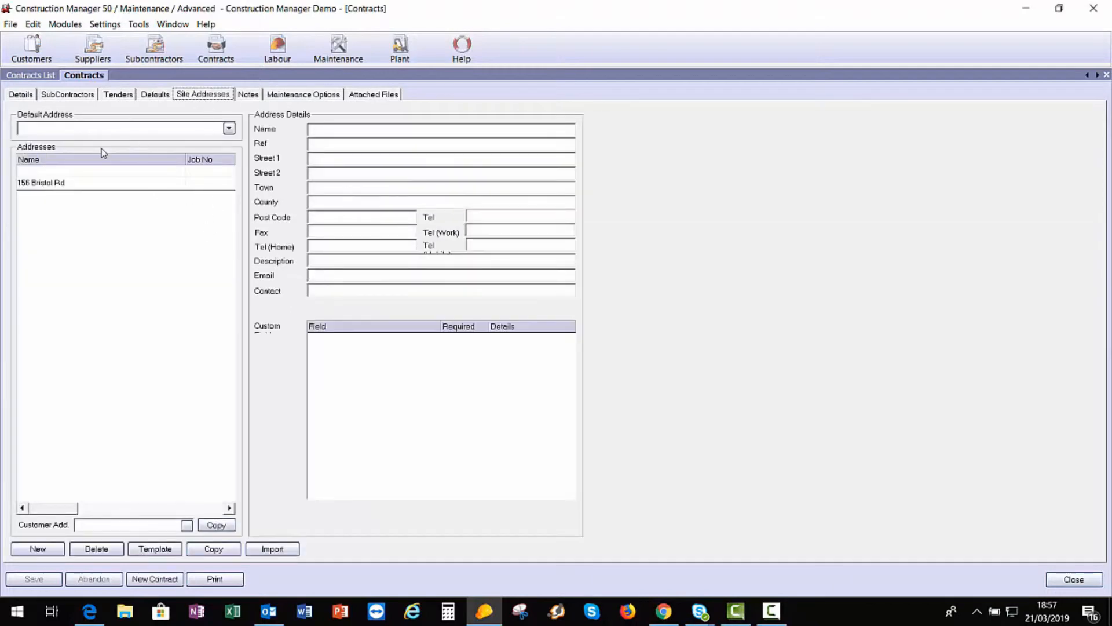
click(47, 554)
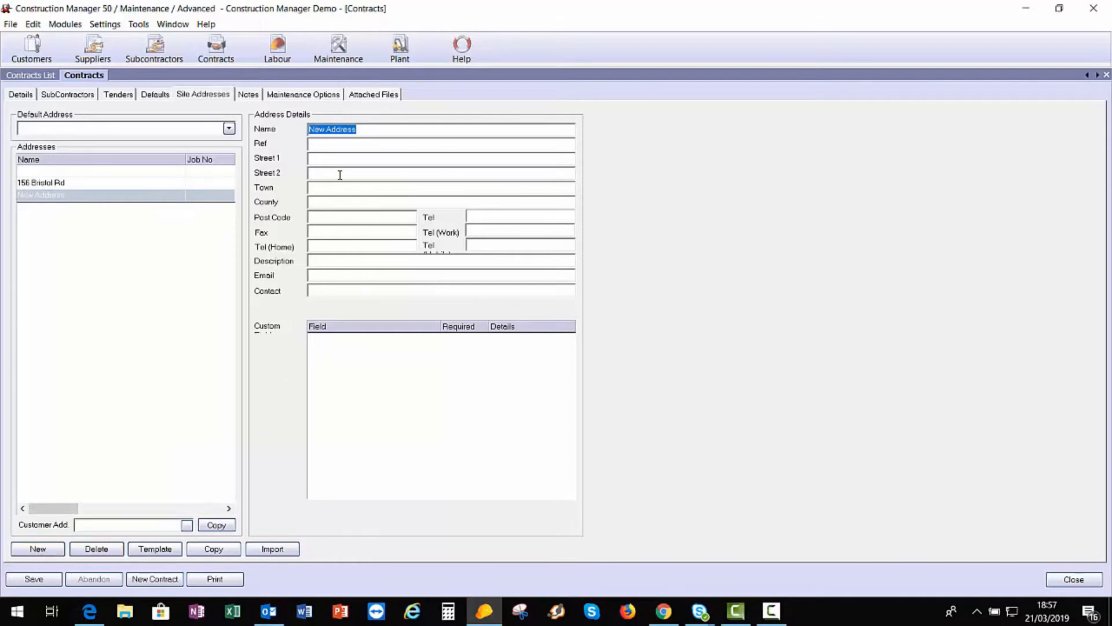
click(365, 129)
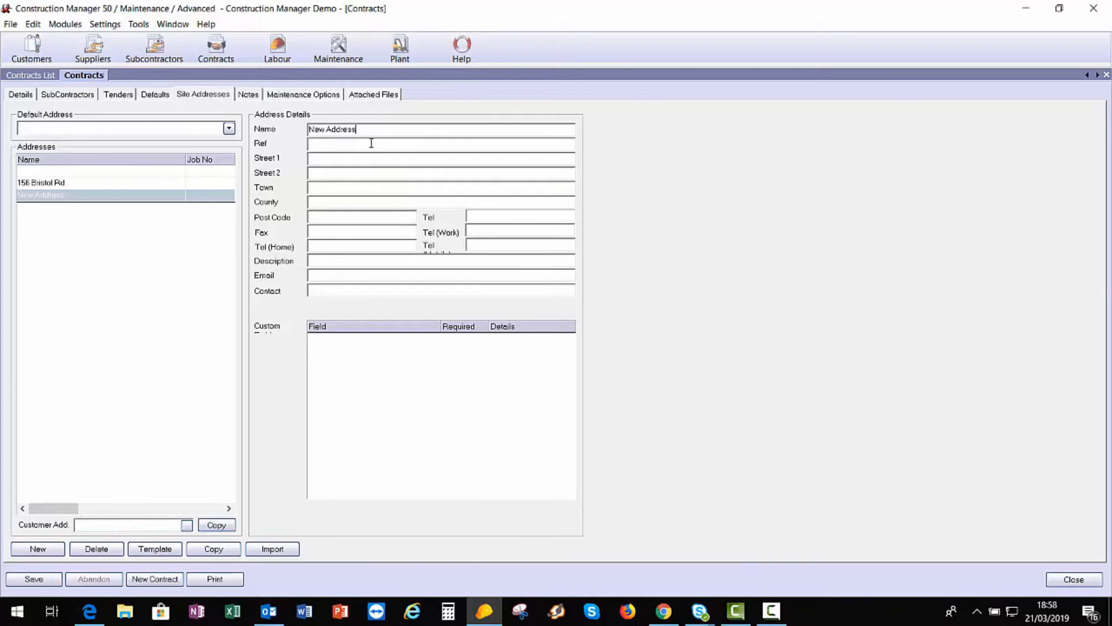
drag(362, 133, 272, 137)
text(111 London Road)
key(Tab)
text(111 Lo)
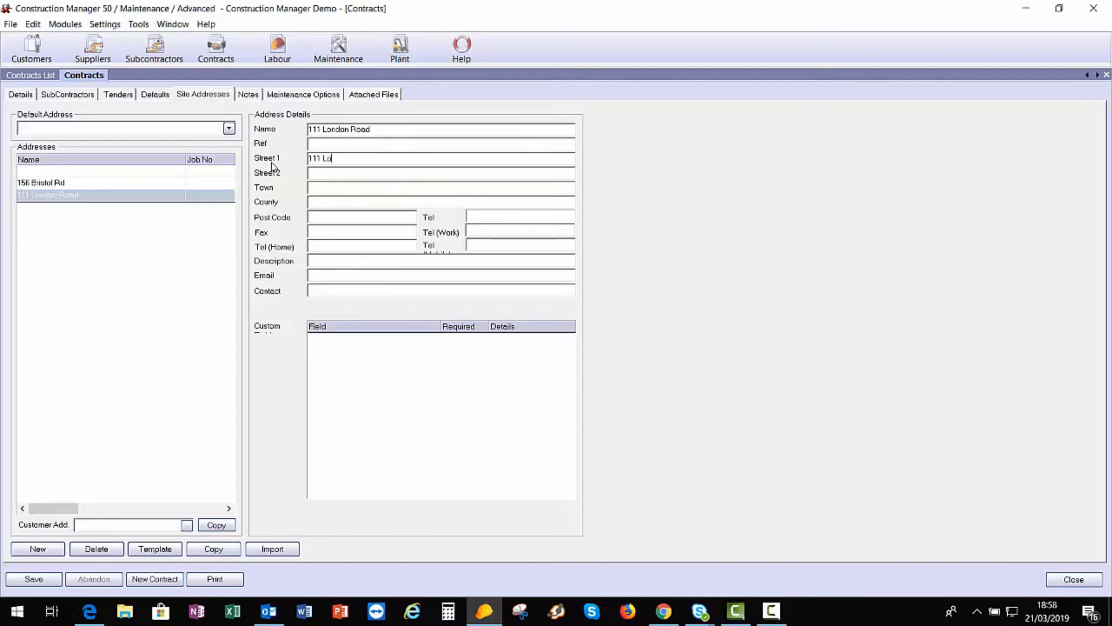
text(ndon Road)
Step: Complete the new site address with its town, county and post code, and save it
key(Tab)
key(Tab)
text(Birmingham)
key(Tab)
text(West)
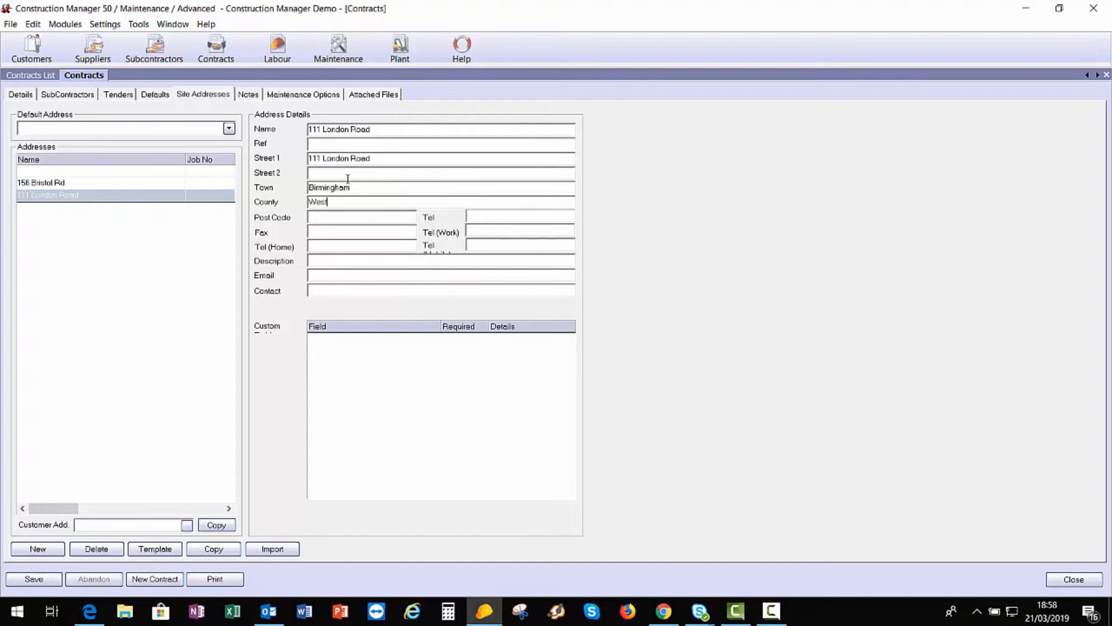
text( Midlands)
text(B1 1)
text(1)
text(TB)
click(337, 290)
click(58, 578)
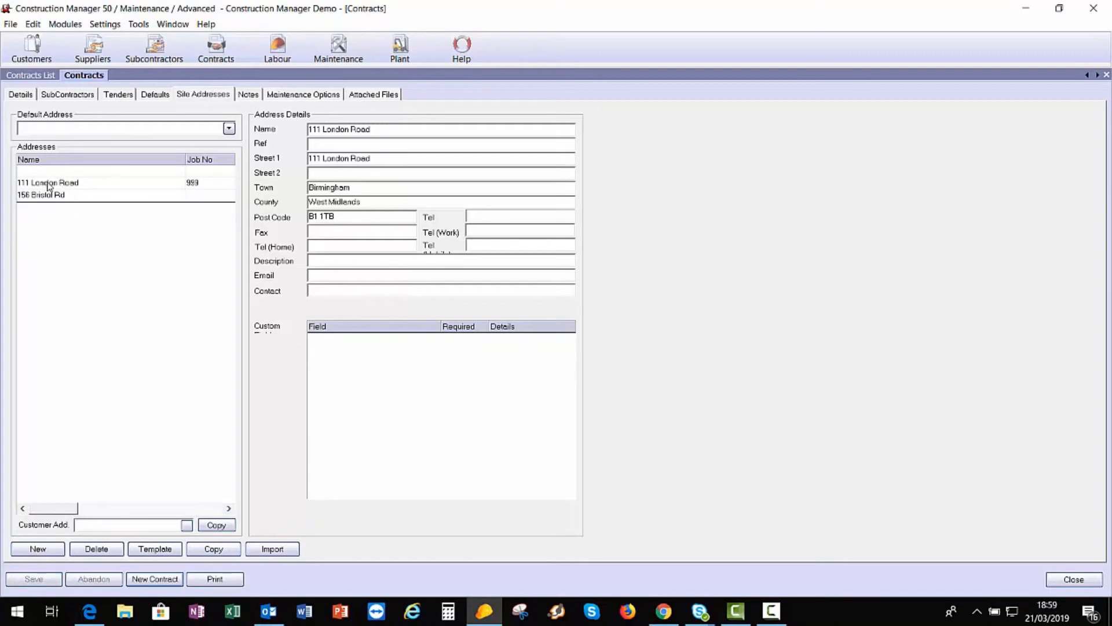
Step: Compare the details and job number assignment of the two listed site addresses
click(50, 184)
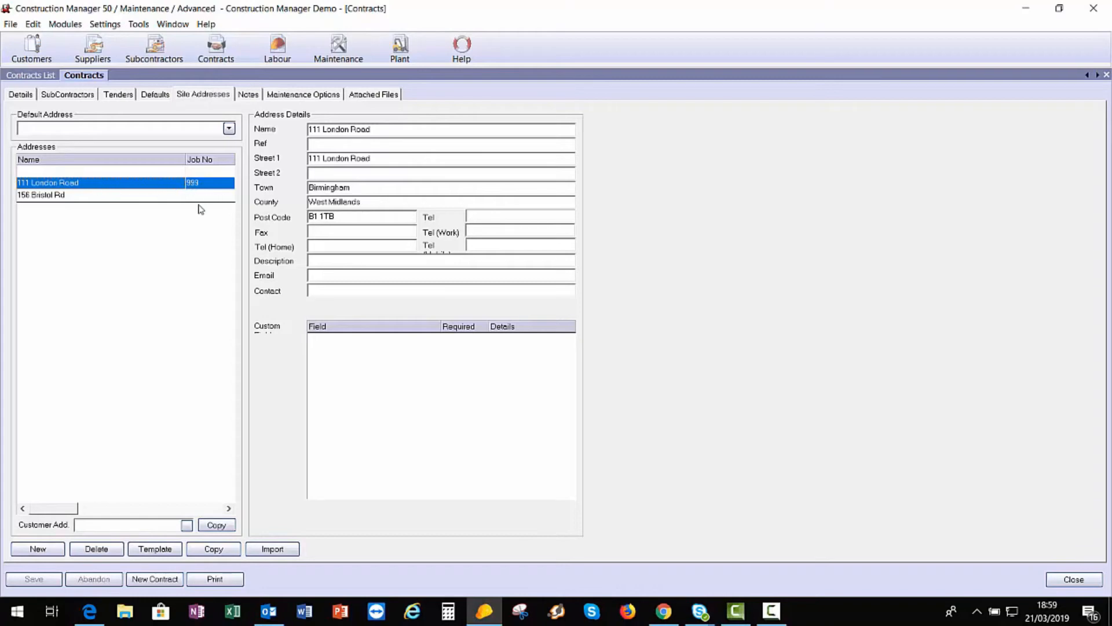
click(107, 199)
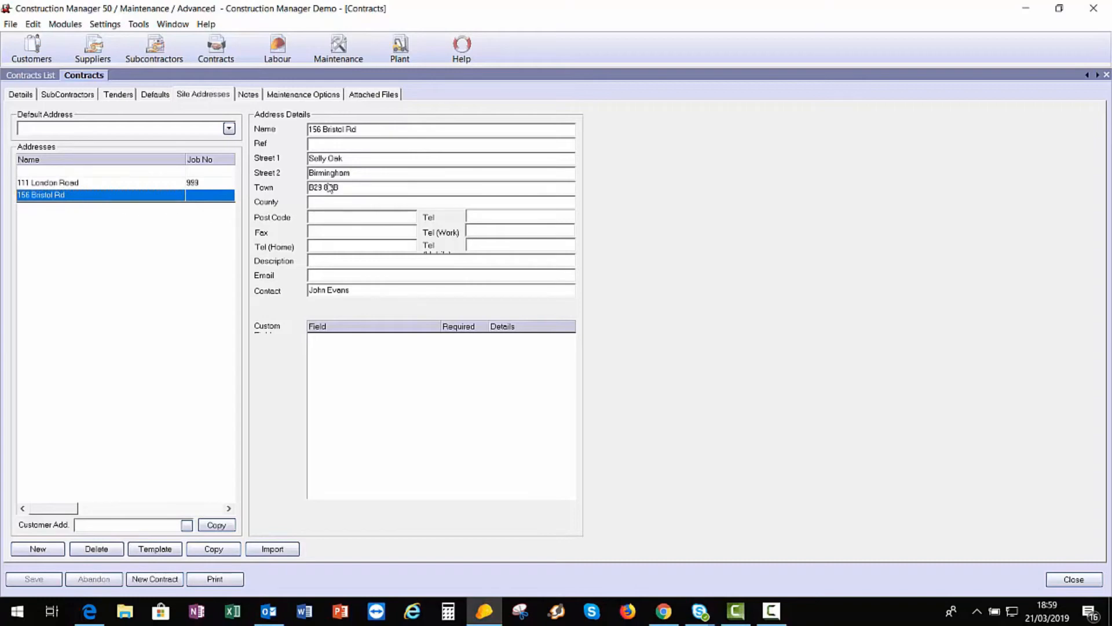
click(199, 184)
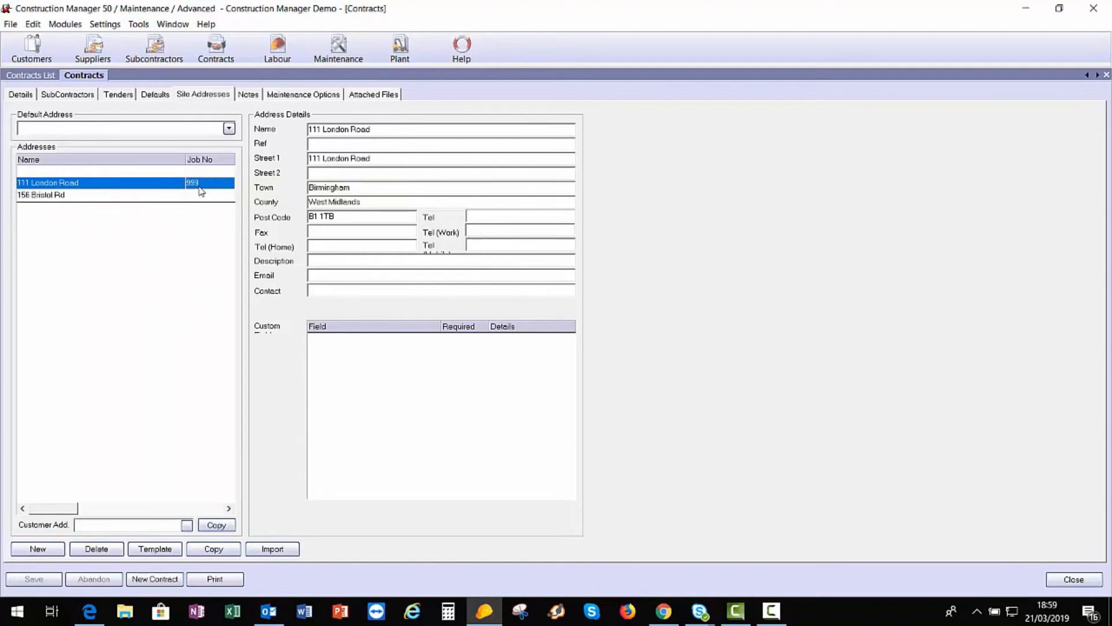
click(210, 197)
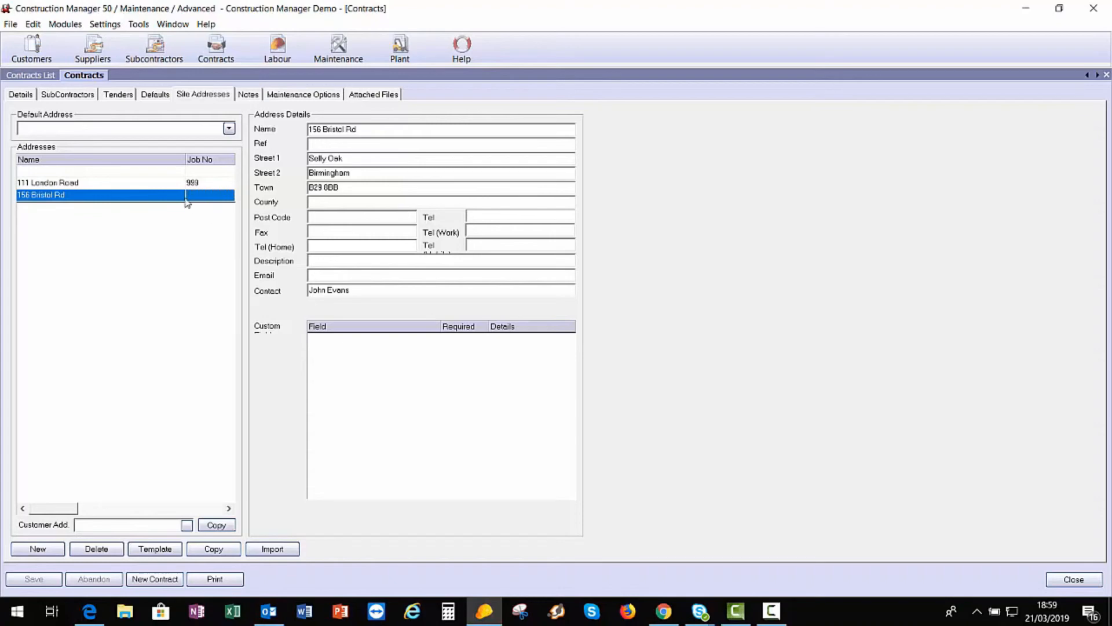
Step: Set the site address assigned to job 999 as the contract's default address
click(88, 132)
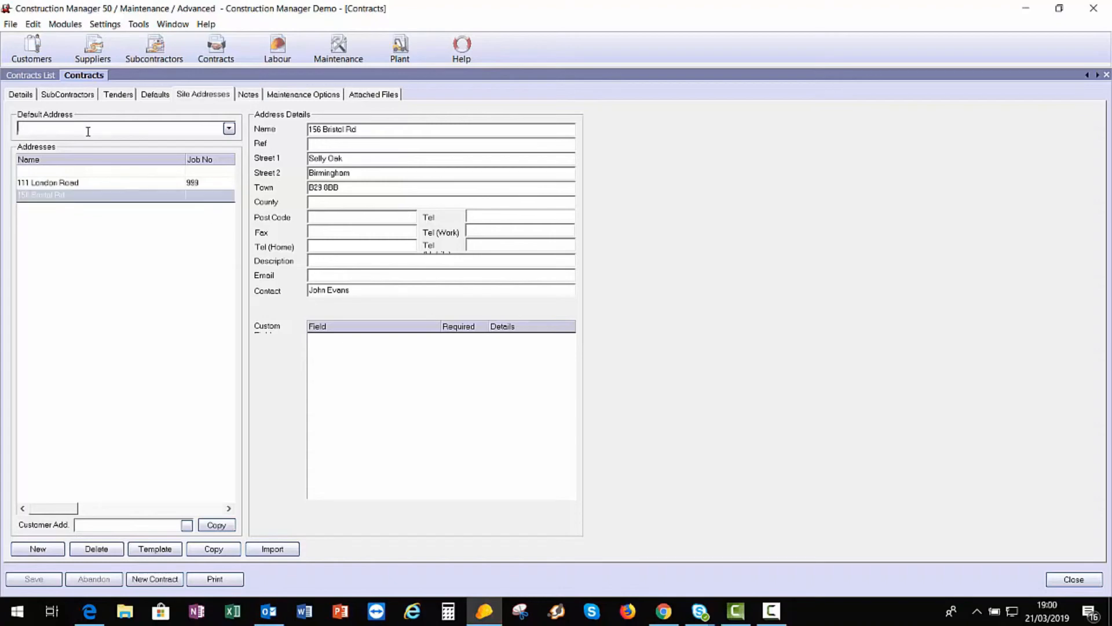
click(230, 129)
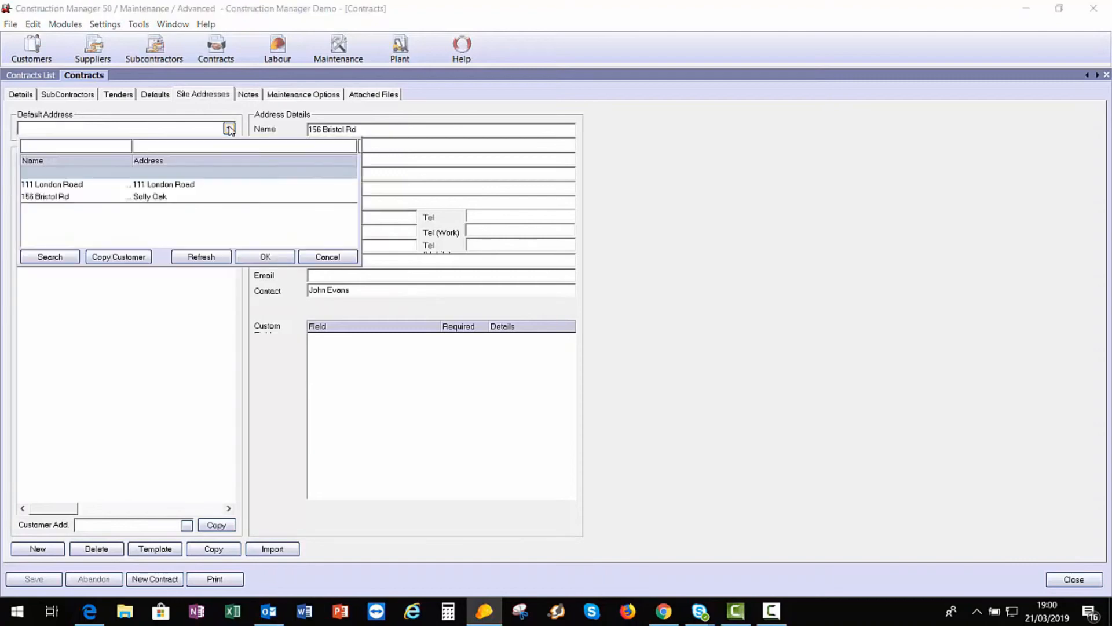
click(148, 190)
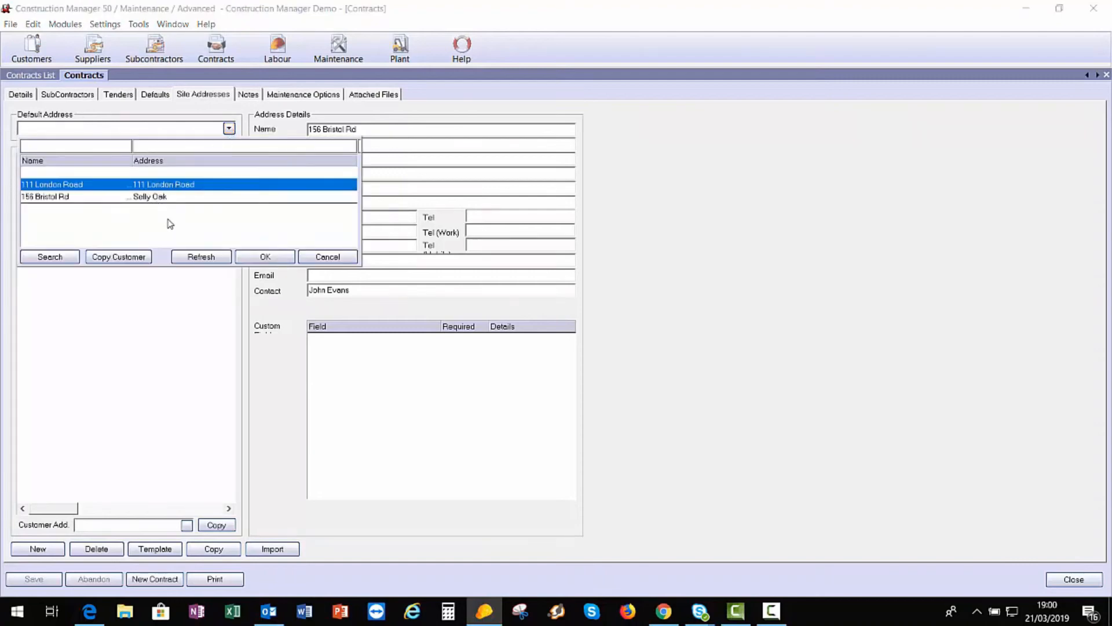
click(278, 259)
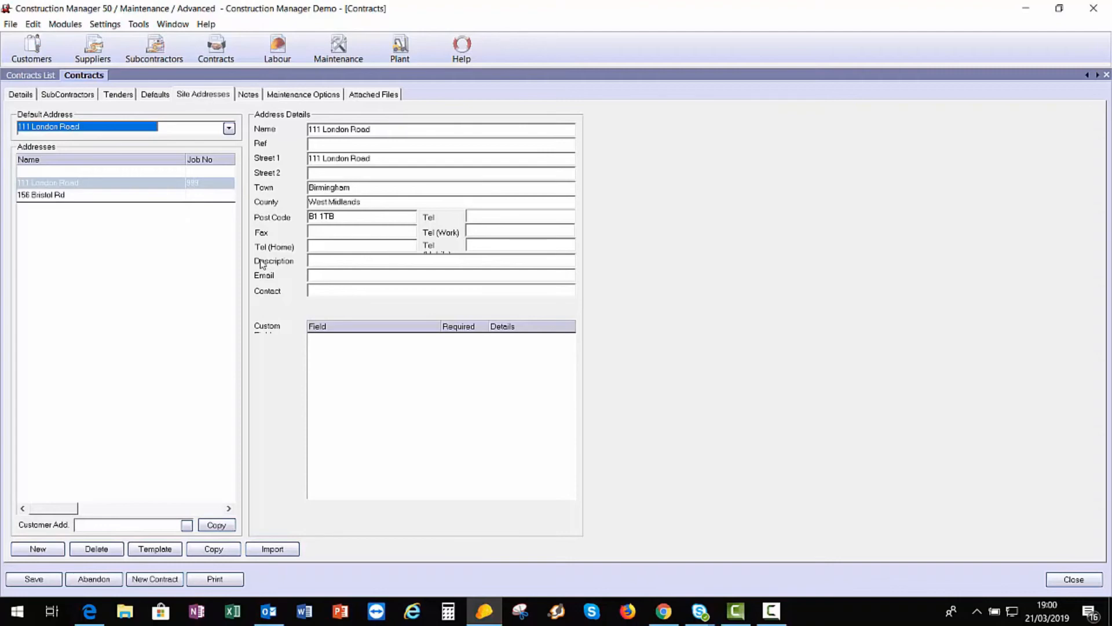
Step: Add a detailed note reading "Site Notes" to the contract and select it in the notes list
click(256, 98)
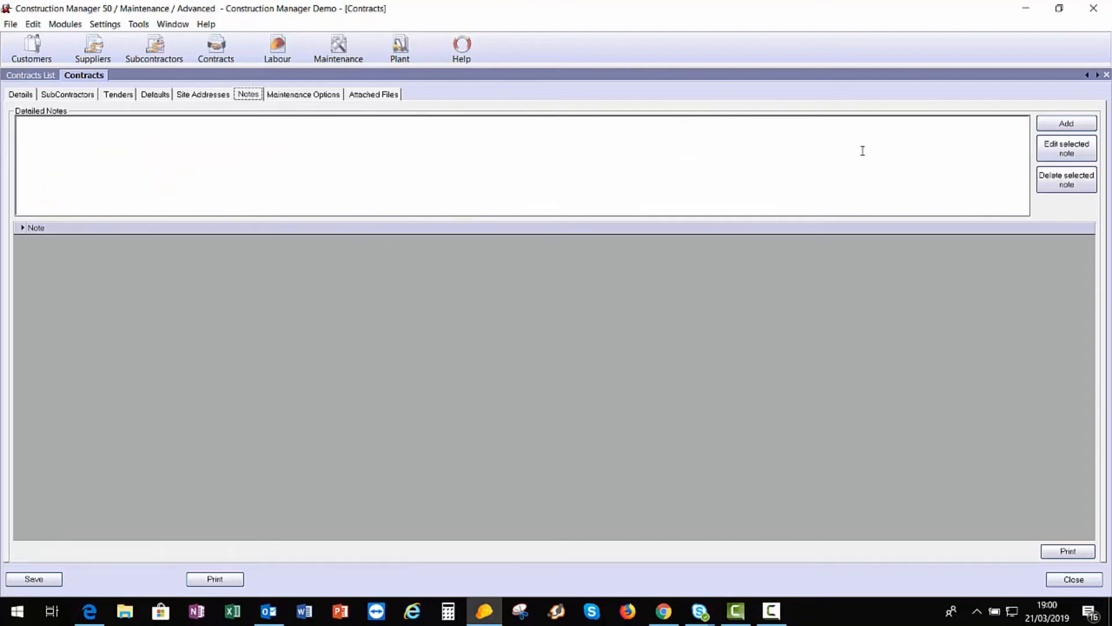
click(293, 163)
text(Notes)
click(1062, 125)
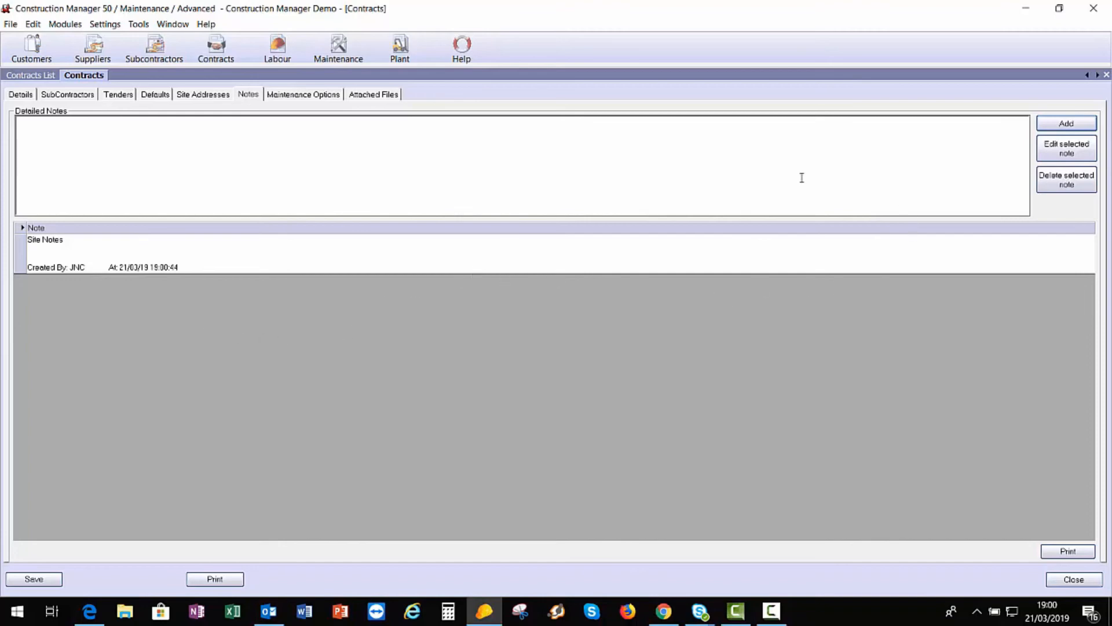
click(921, 268)
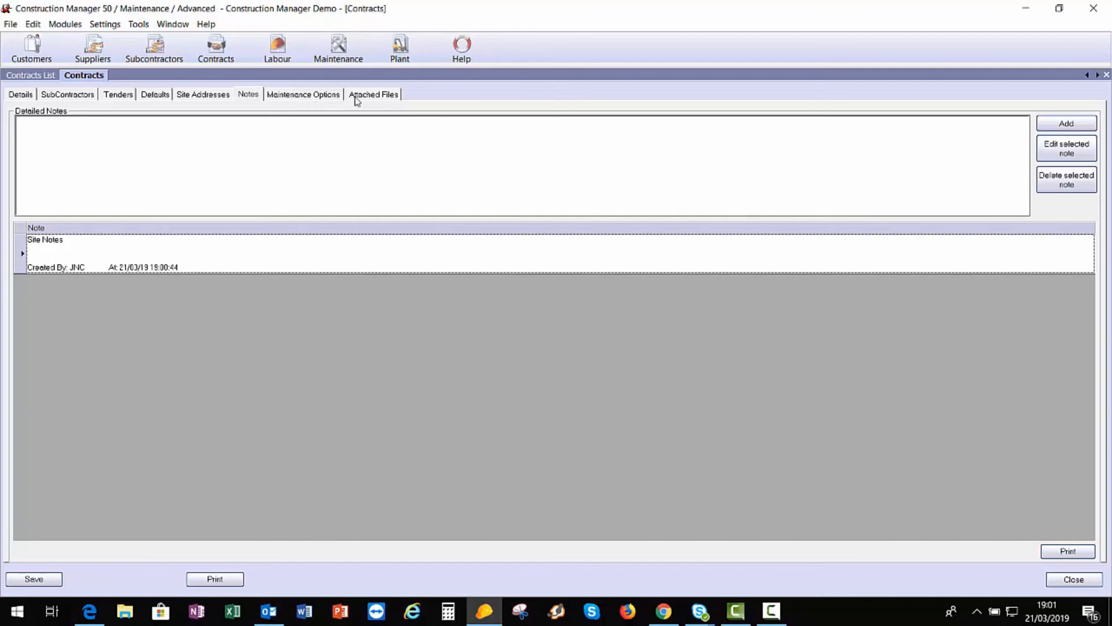
click(376, 99)
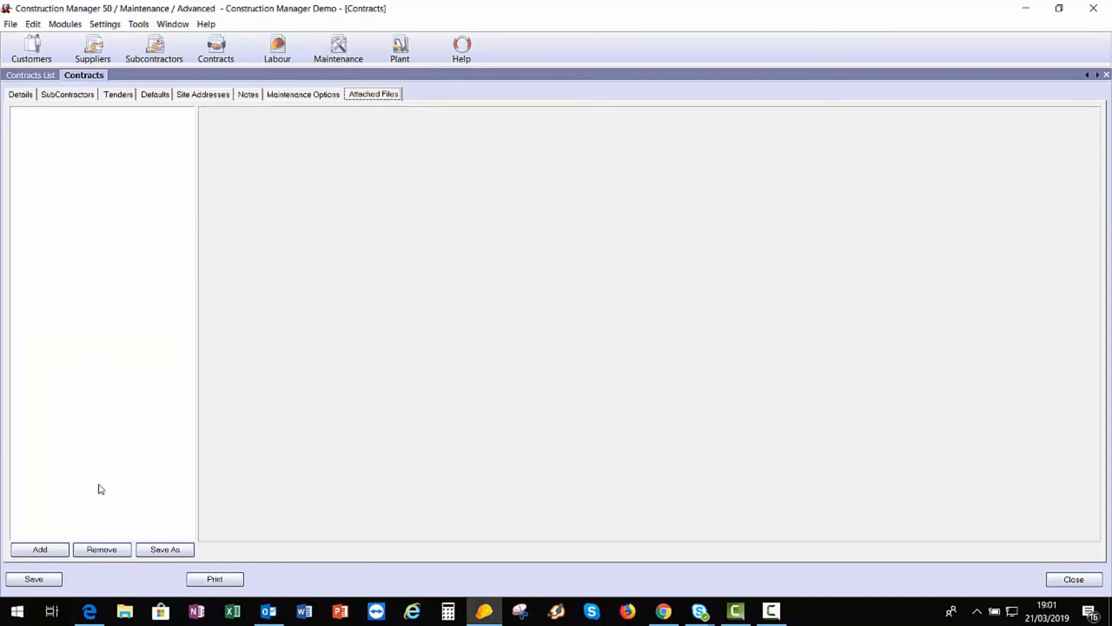
click(56, 554)
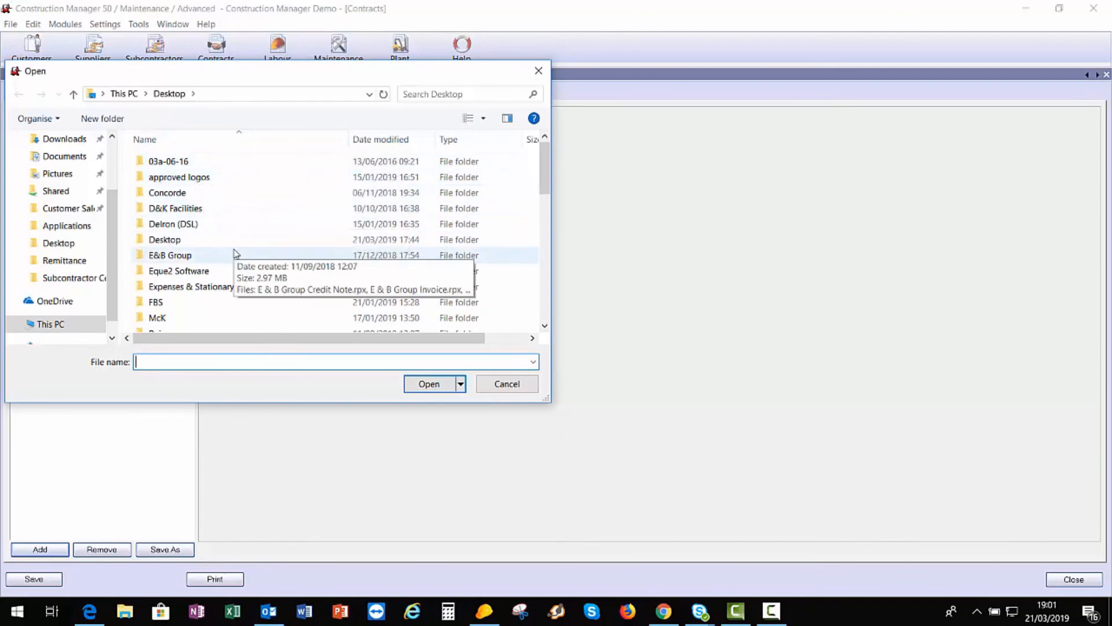
scroll(408, 186, down, 3)
scroll(409, 184, up, 3)
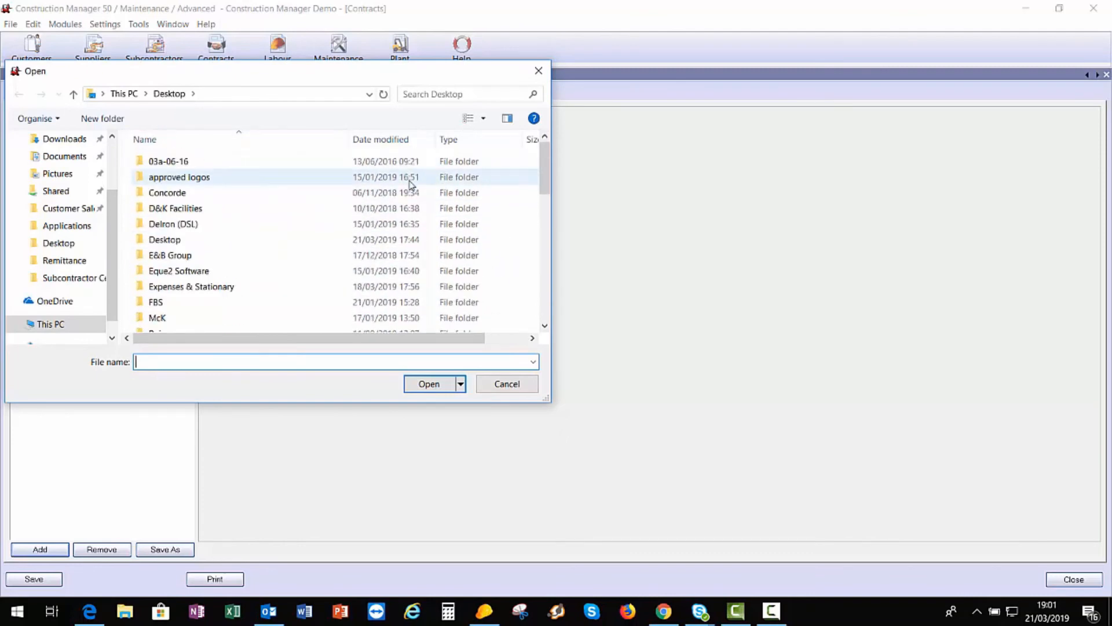
click(524, 385)
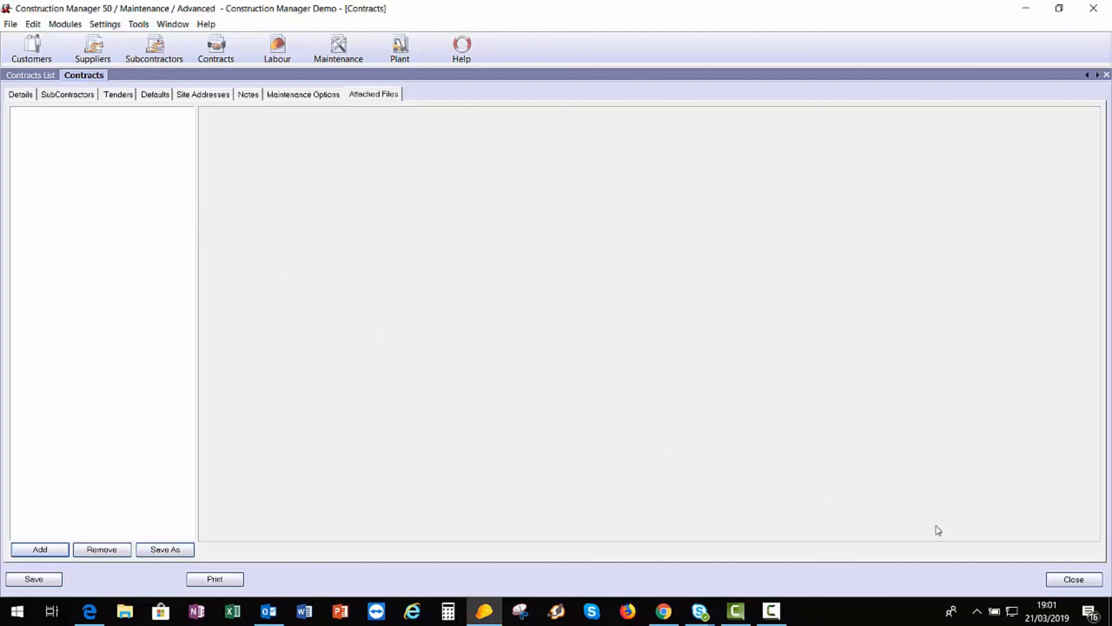
Step: Save and close contract 999 from its details page, and select its row in the contracts list
click(24, 95)
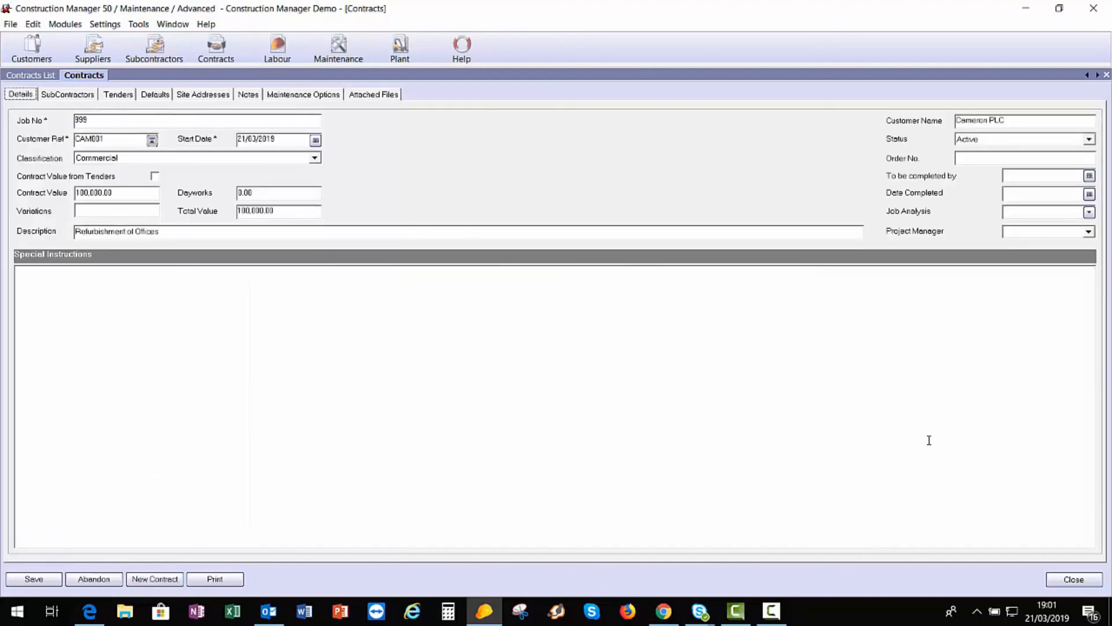
click(1080, 582)
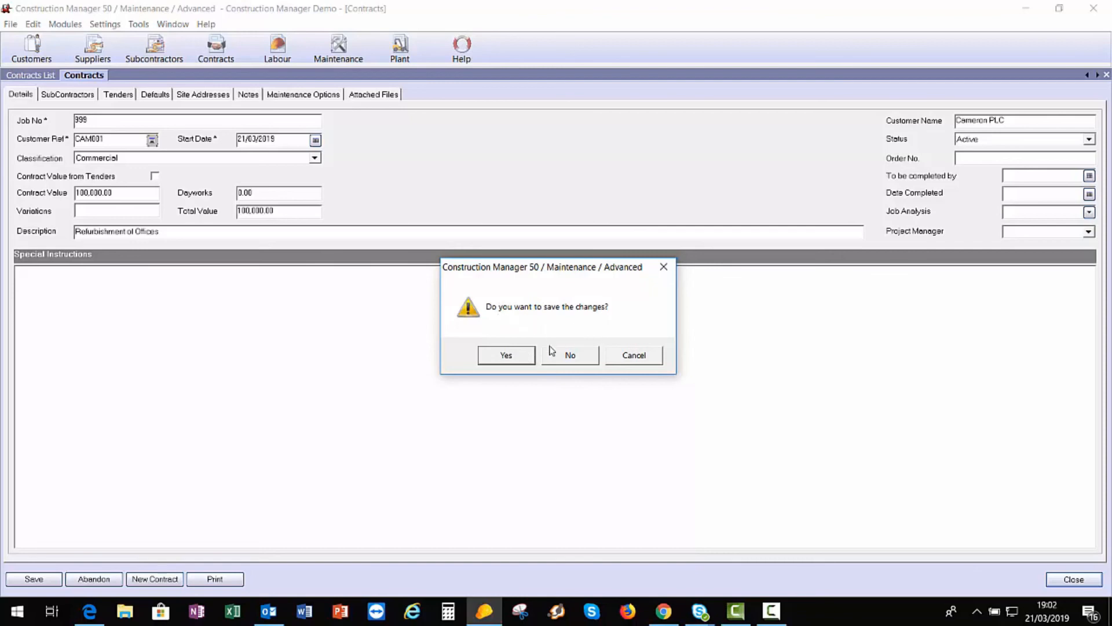
click(508, 355)
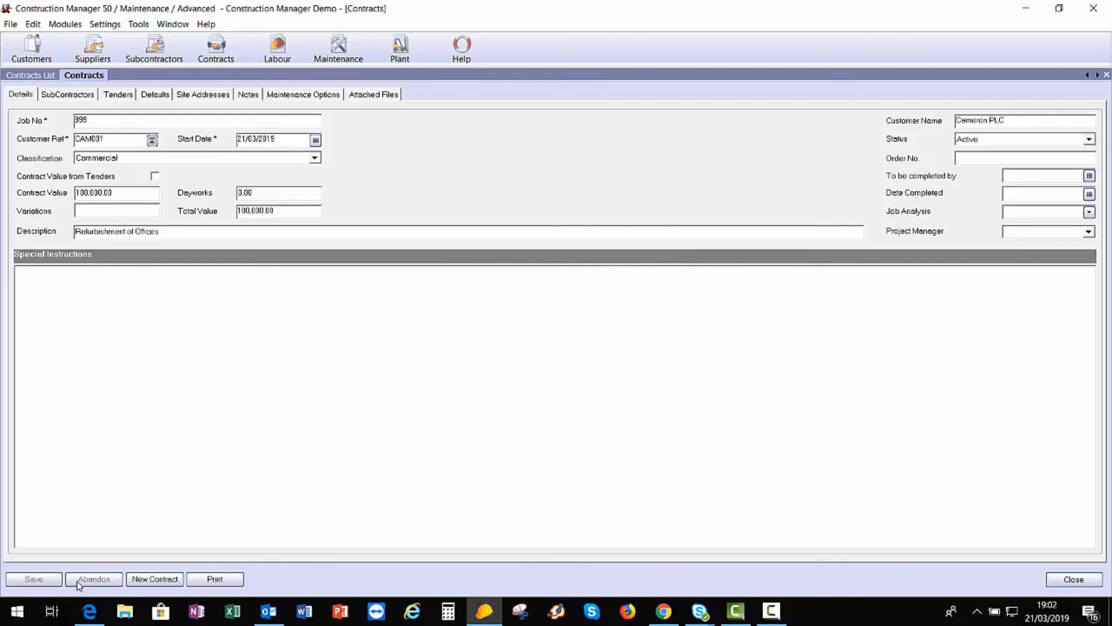
click(1069, 582)
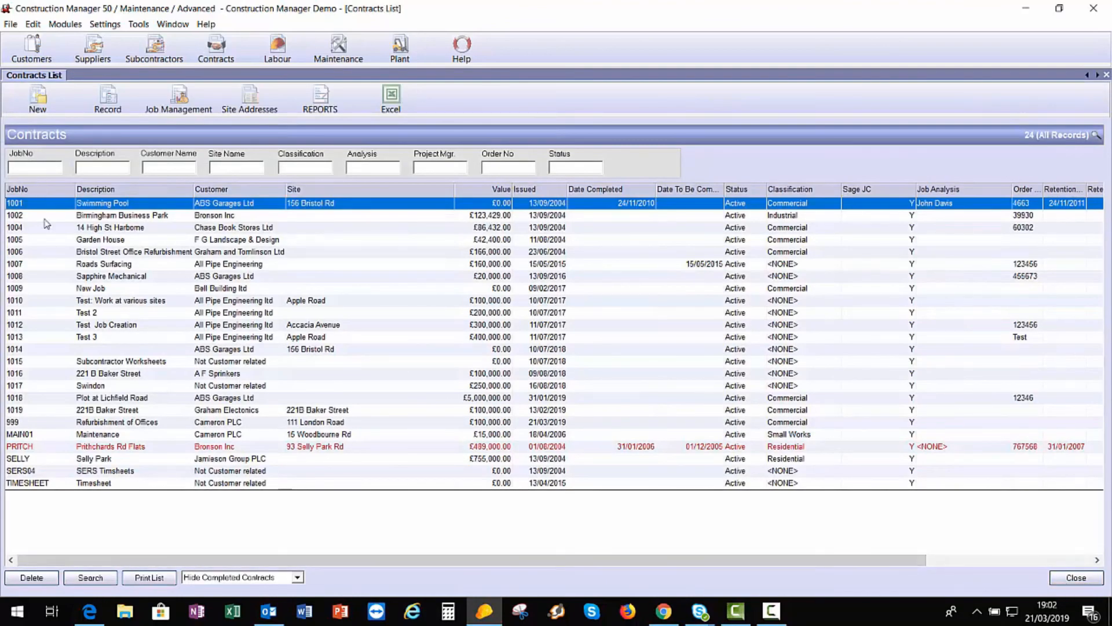
click(31, 426)
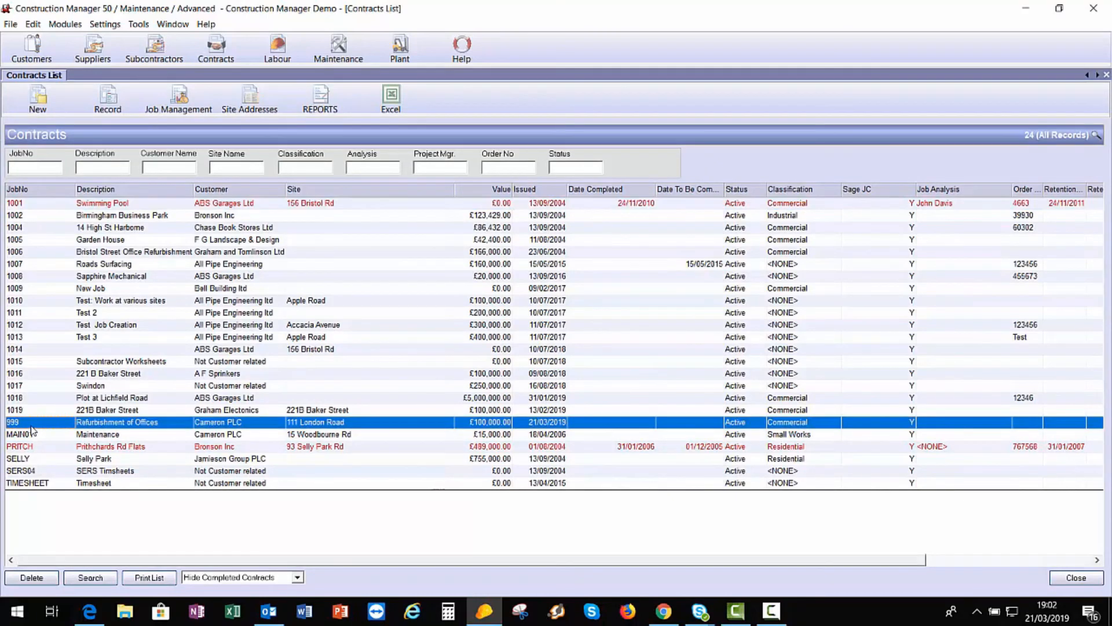